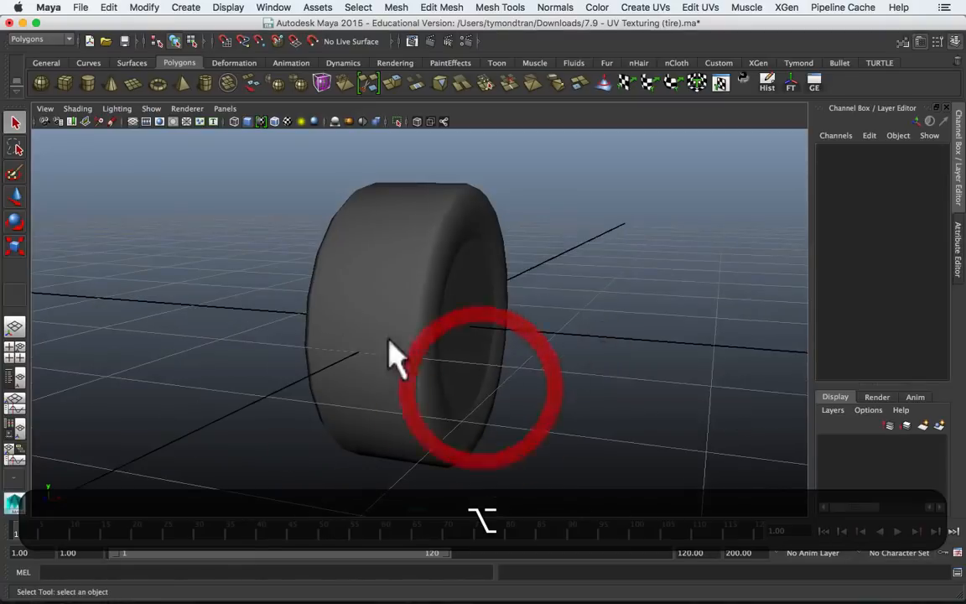
Step: Select the tire mesh and examine its existing UV layout in the UV Texture Editor
left_click_drag(479, 319, 446, 345, "alt")
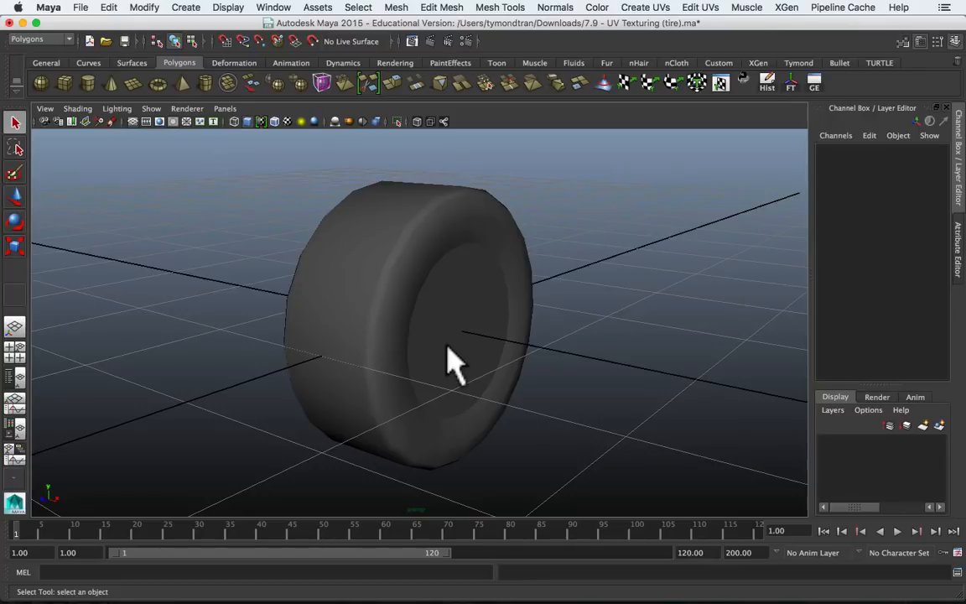
left_click(453, 360)
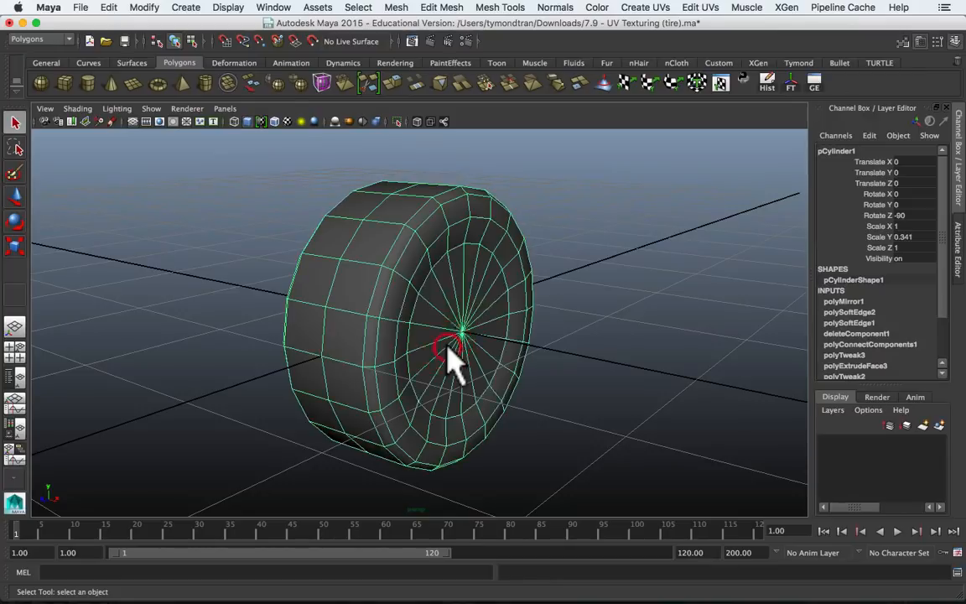
left_click(665, 8)
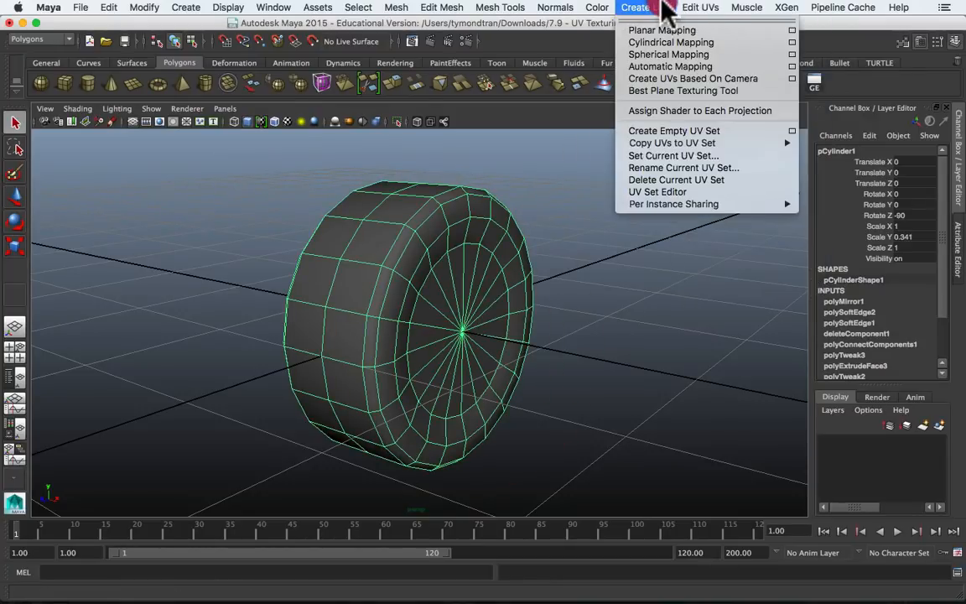
mouse_move(692, 8)
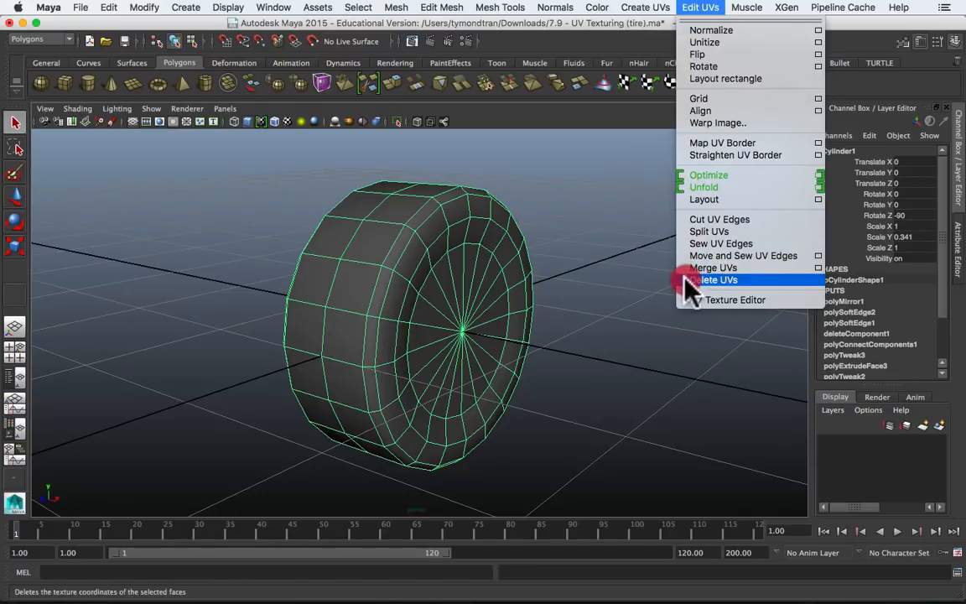
left_click(693, 300)
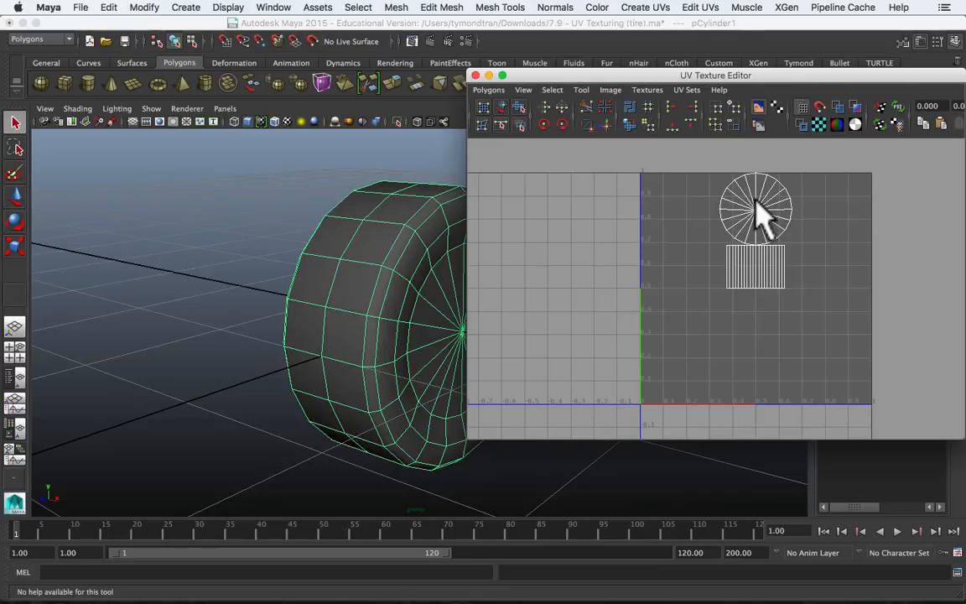
left_click(475, 76)
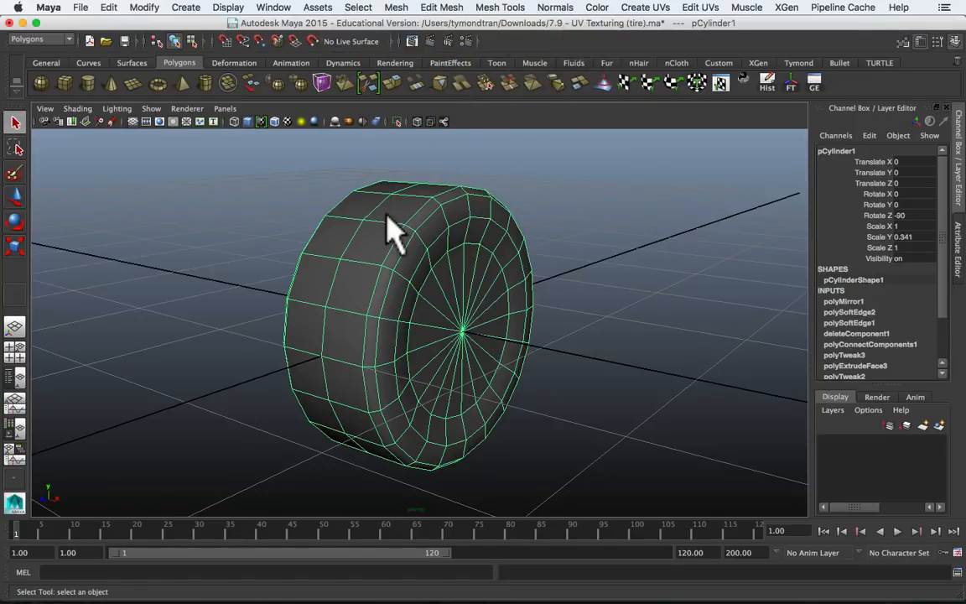
Step: Apply Cylindrical Mapping to the two rings of faces that form the tire's tread
left_click_drag(387, 216, 421, 205, "alt")
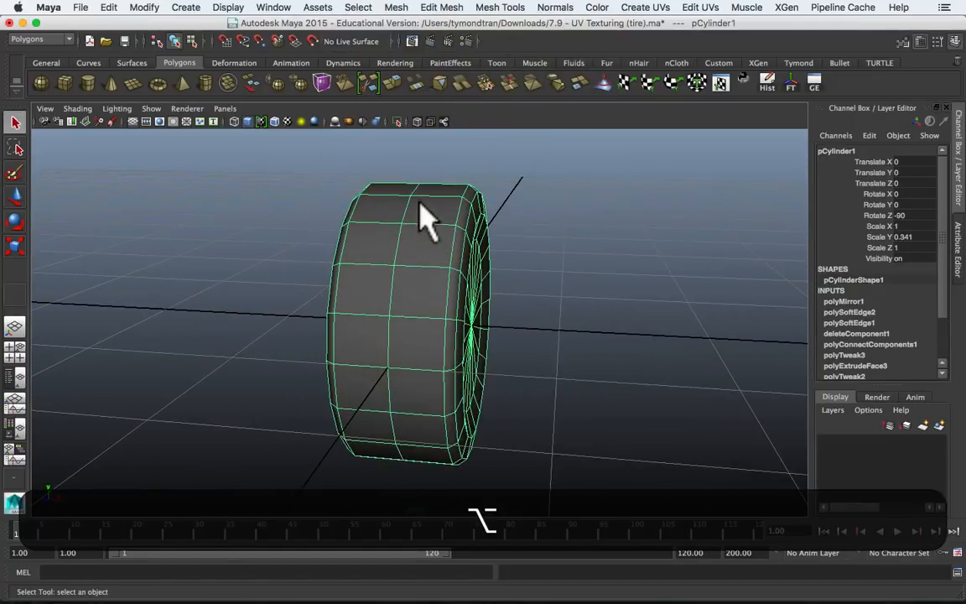
right_click_drag(417, 310, 409, 334)
left_click(417, 273)
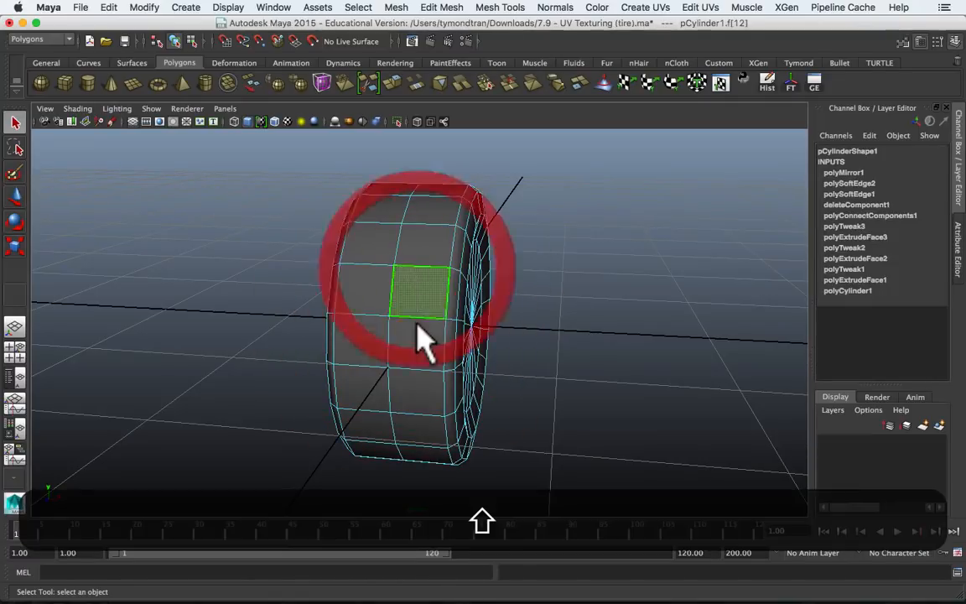
double_click(417, 325, "shift")
left_click(376, 305, "shift")
double_click(369, 334, "shift")
left_click_drag(375, 344, 427, 311, "alt+shift")
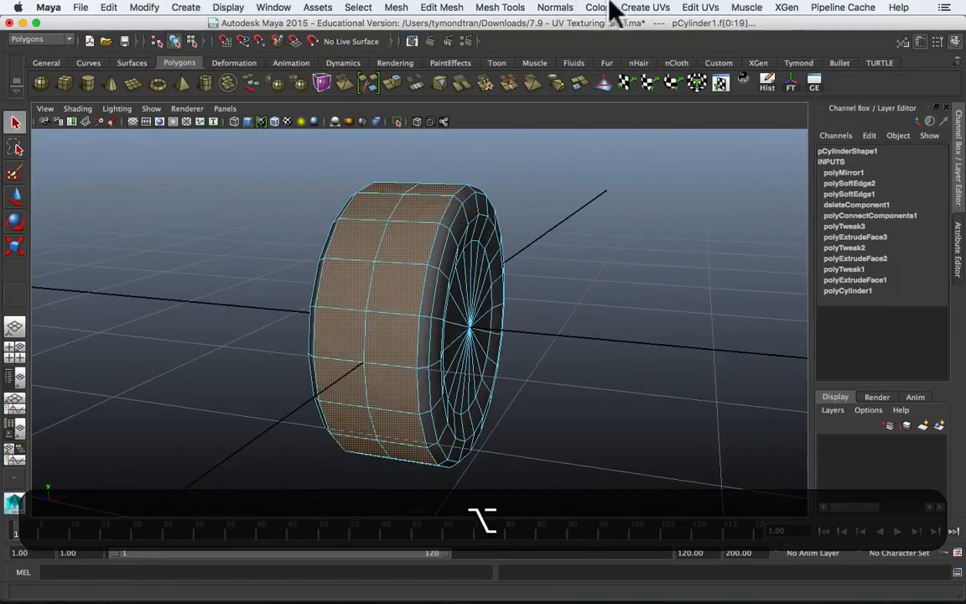
left_click(648, 8)
left_click(659, 42)
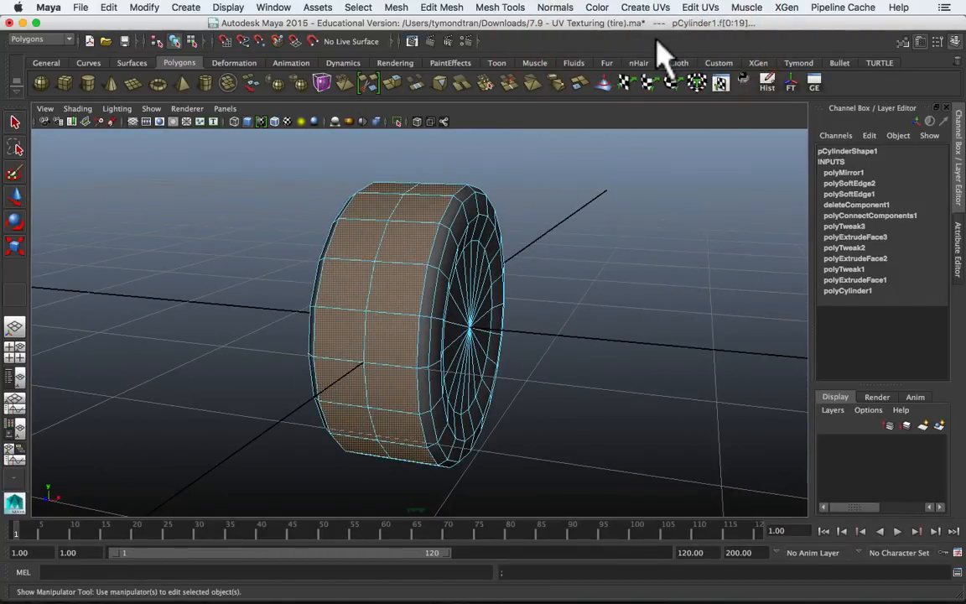
Step: Open the UV Texture Editor with the UV shells shaded and place the window clear of the tire
left_click(662, 8)
mouse_move(700, 9)
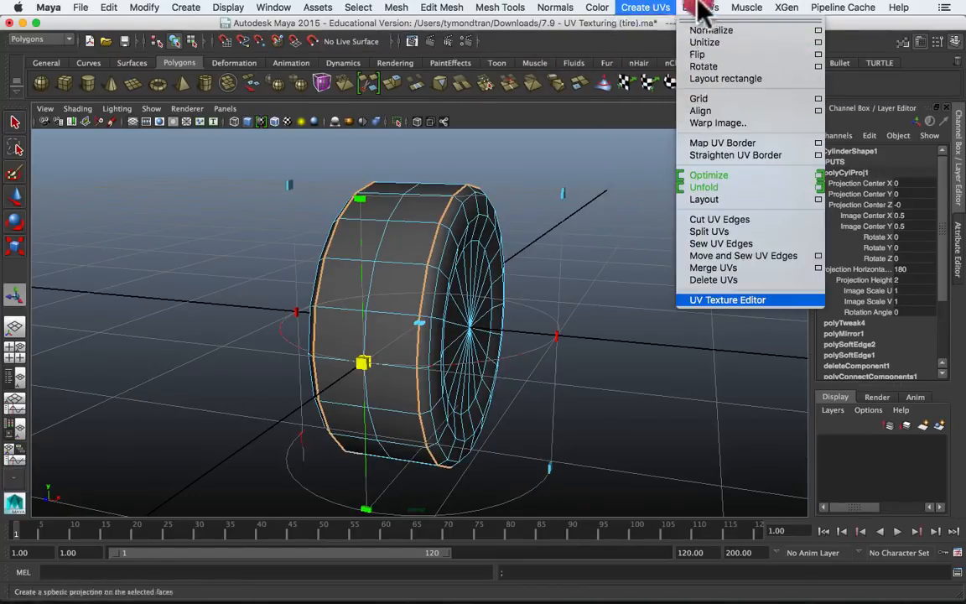
left_click(737, 303)
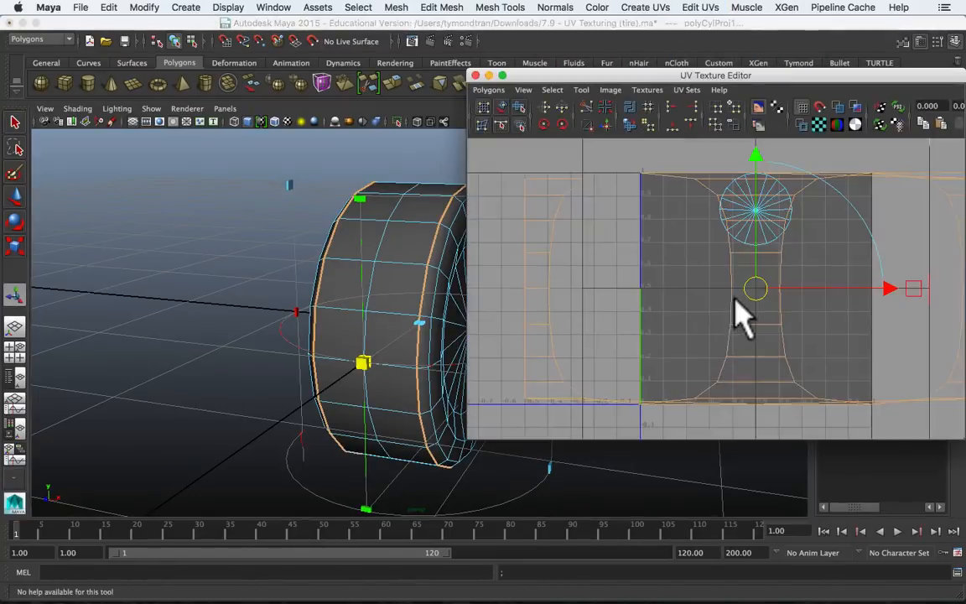
key("a")
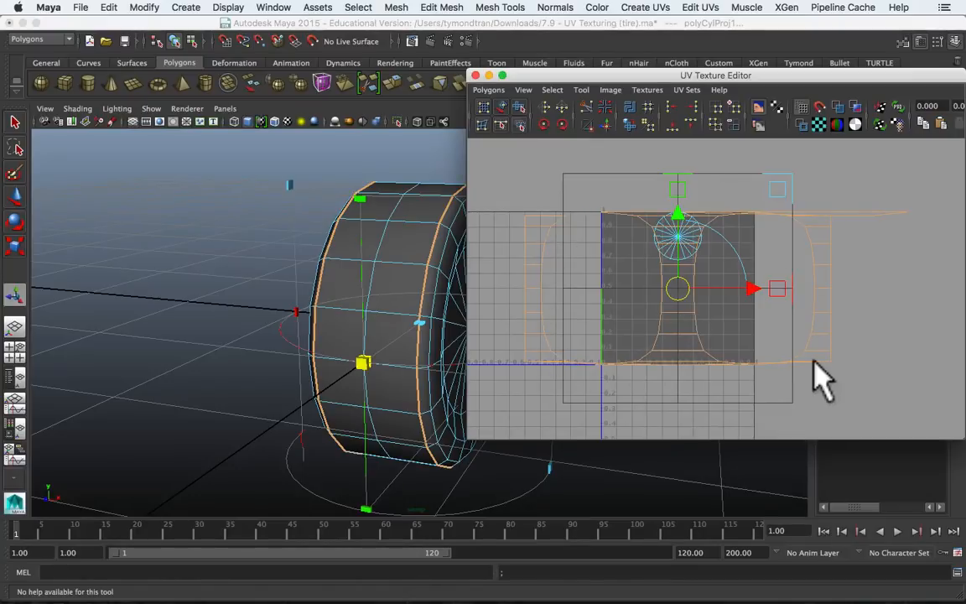
left_click(844, 115)
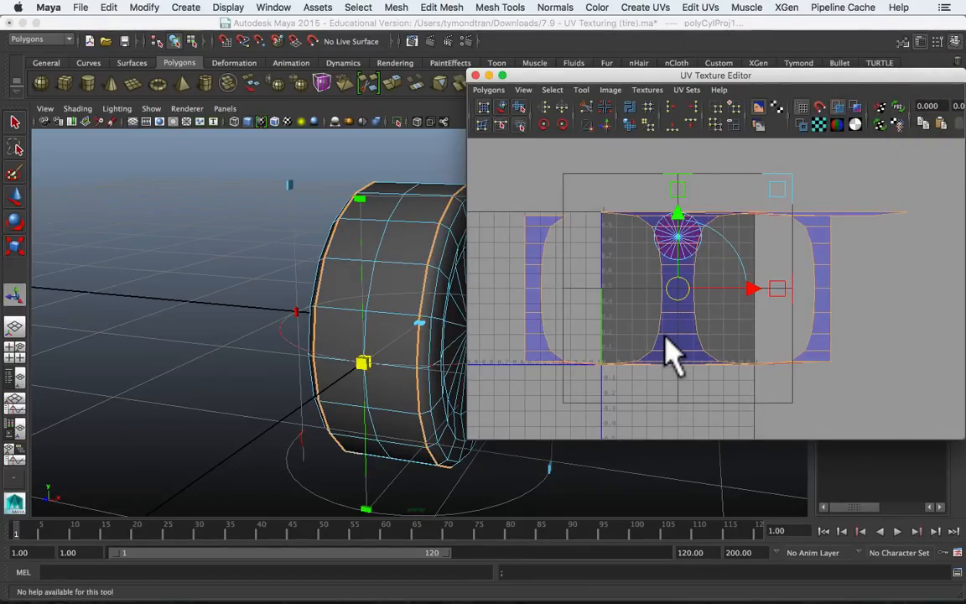
left_click_drag(671, 77, 772, 82)
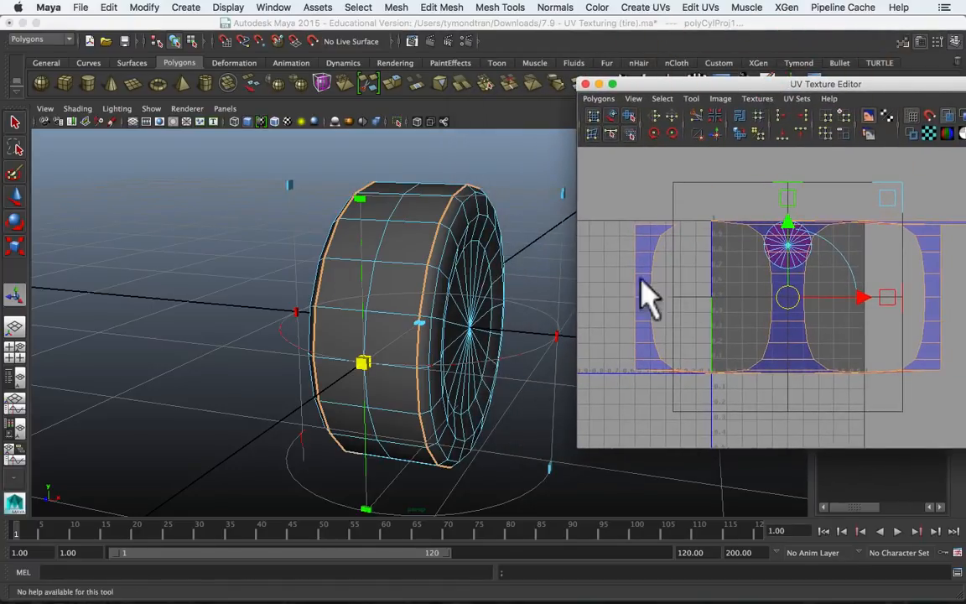
Step: Rotate the tread's cylindrical projection freehand to about -90 degrees around Z, aligning it with the tire's axle
left_click_drag(452, 331, 496, 325, "alt")
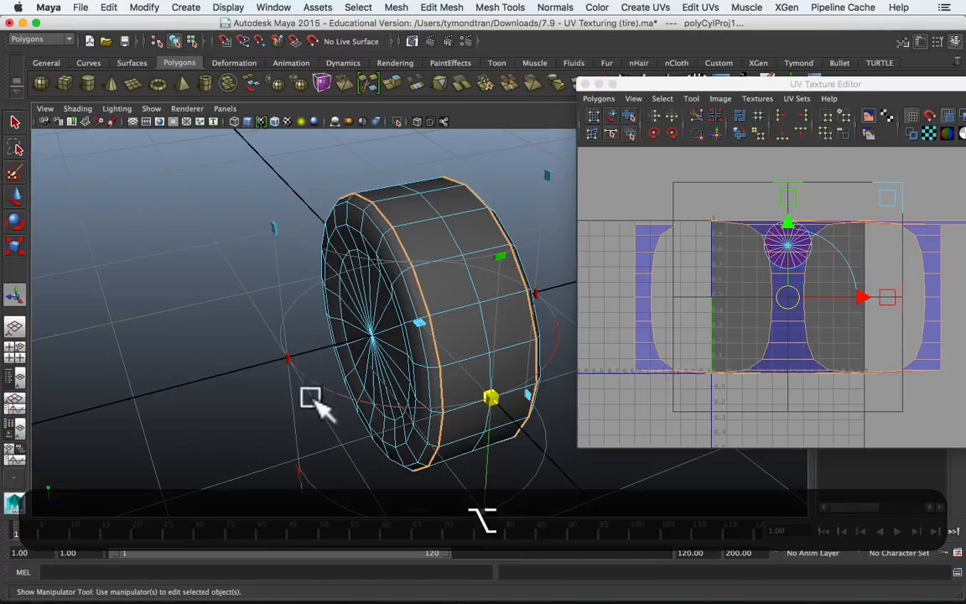
left_click_drag(311, 398, 339, 371, "alt")
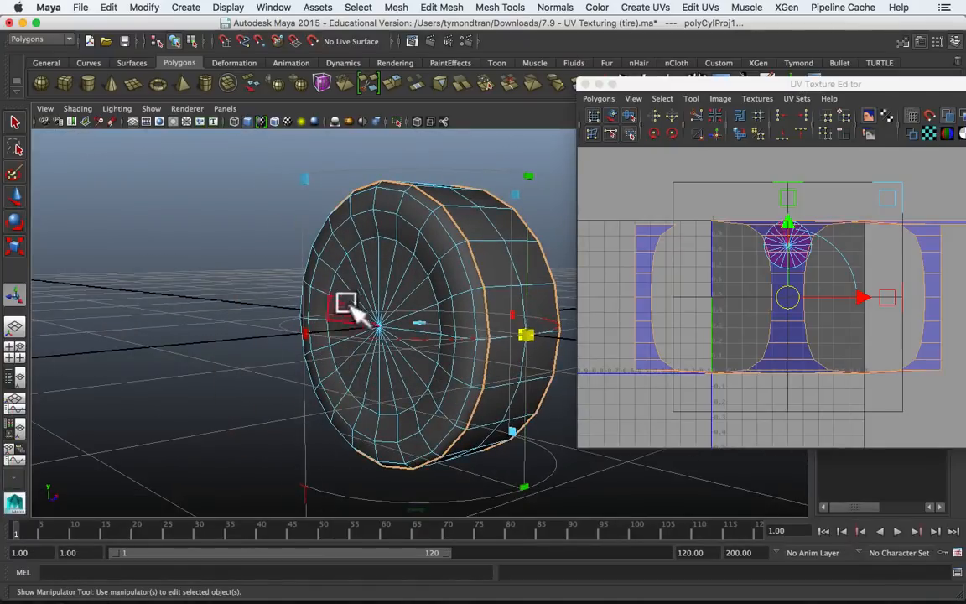
left_click(305, 488)
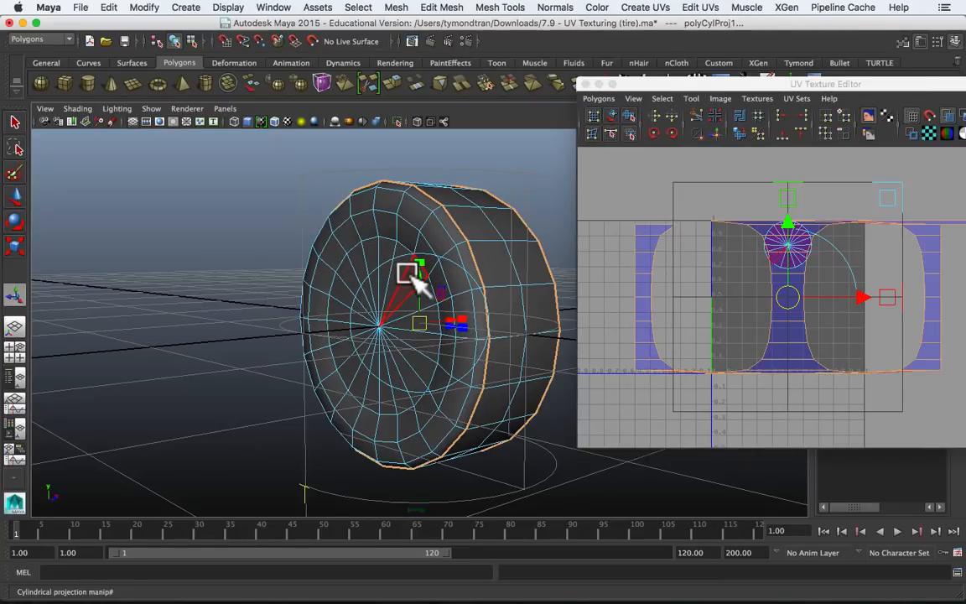
scroll(409, 273, "down", 5)
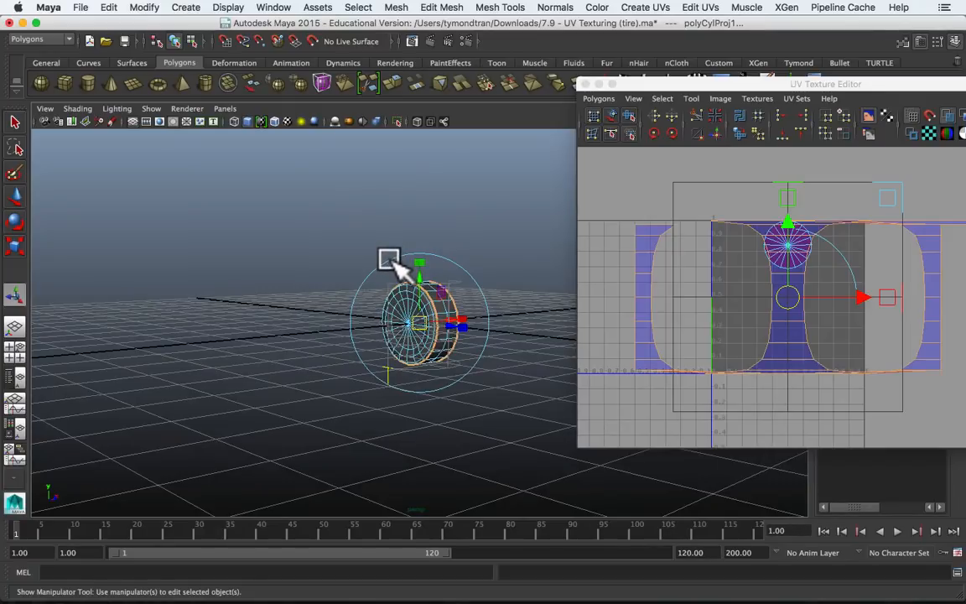
key("e")
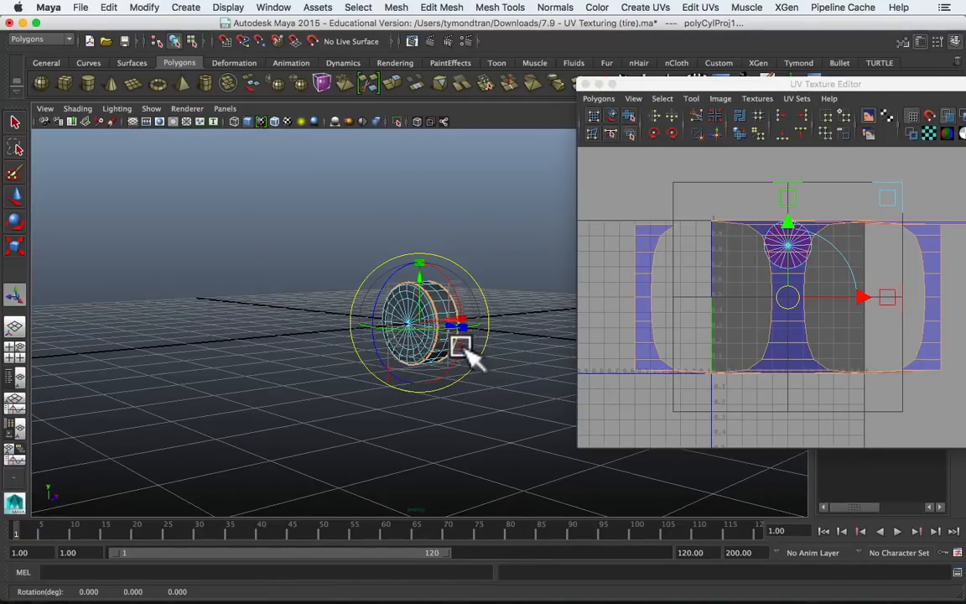
scroll(457, 311, "up", 4)
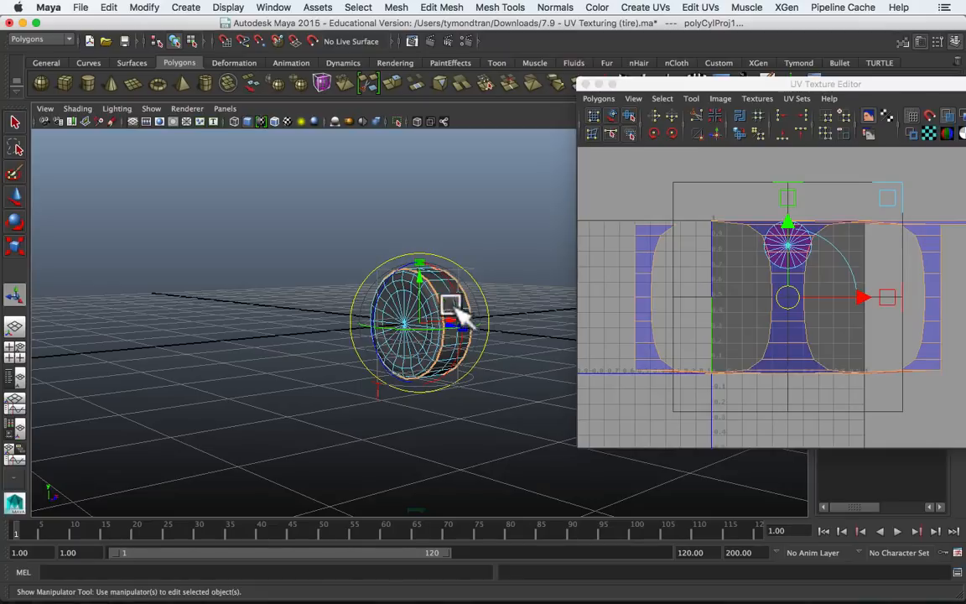
left_click(377, 311)
left_click_drag(378, 312, 447, 261)
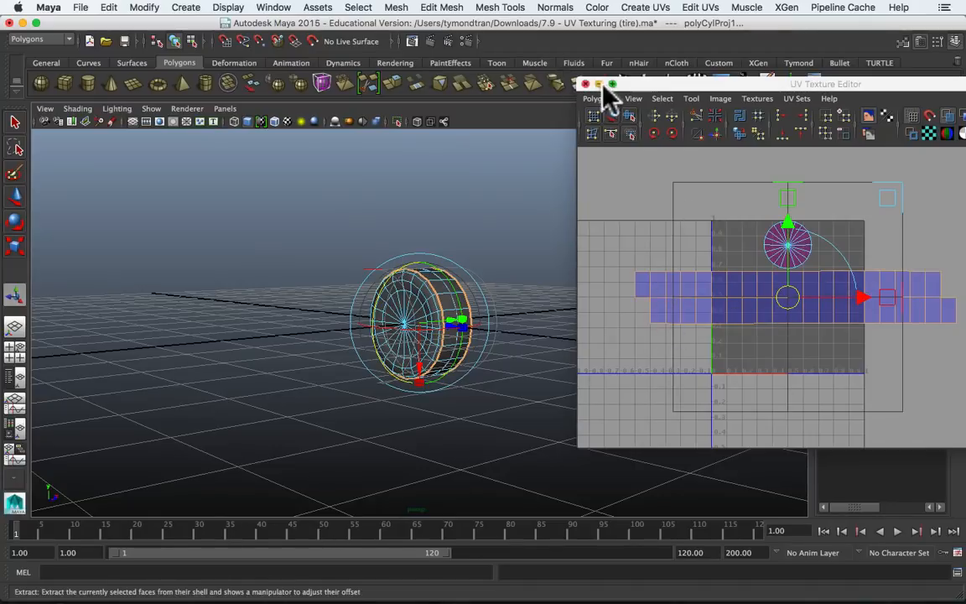
Step: Set the tread's cylindrical projection to a Rotate Z of 90, keeping the UV Texture Editor clear of the channel values
left_click(647, 85)
left_click_drag(647, 84, 621, 402)
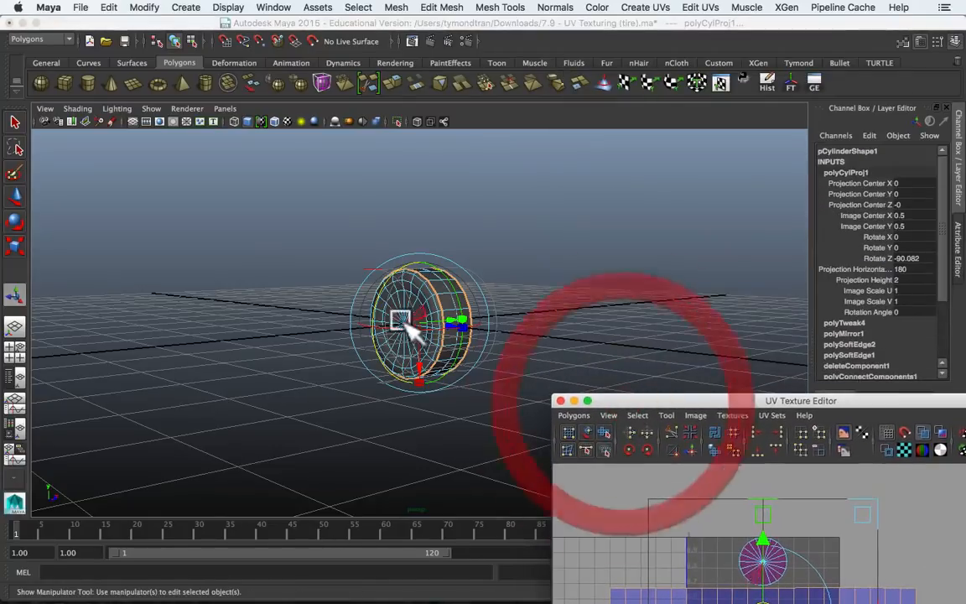
double_click(919, 257)
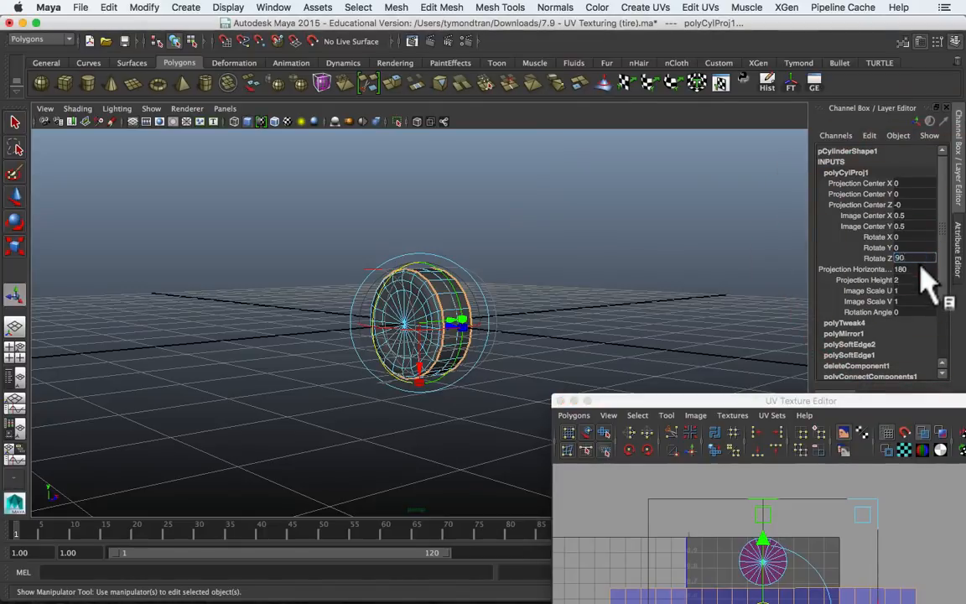
left_click_drag(731, 405, 720, 296)
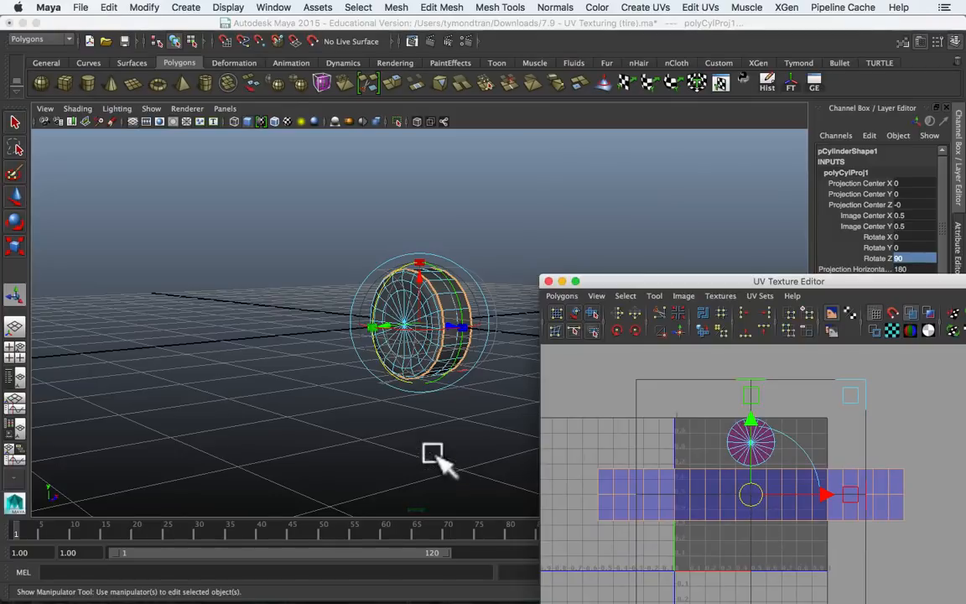
Step: Leave the projection manipulator and select the tread's whole UV shell in the UV Texture Editor
left_click(431, 425)
right_click(432, 293)
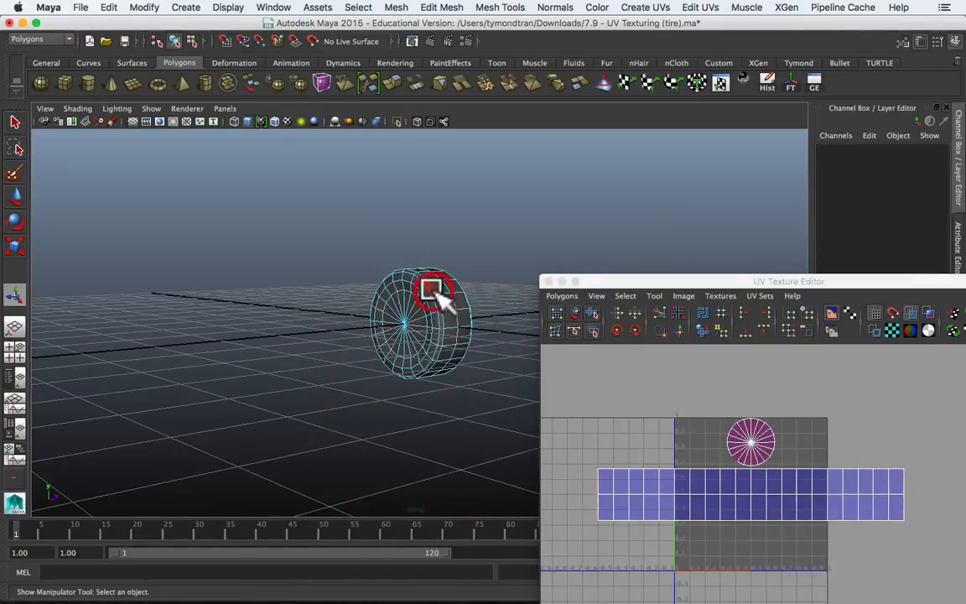
right_click_drag(700, 490, 648, 443)
left_click(712, 505)
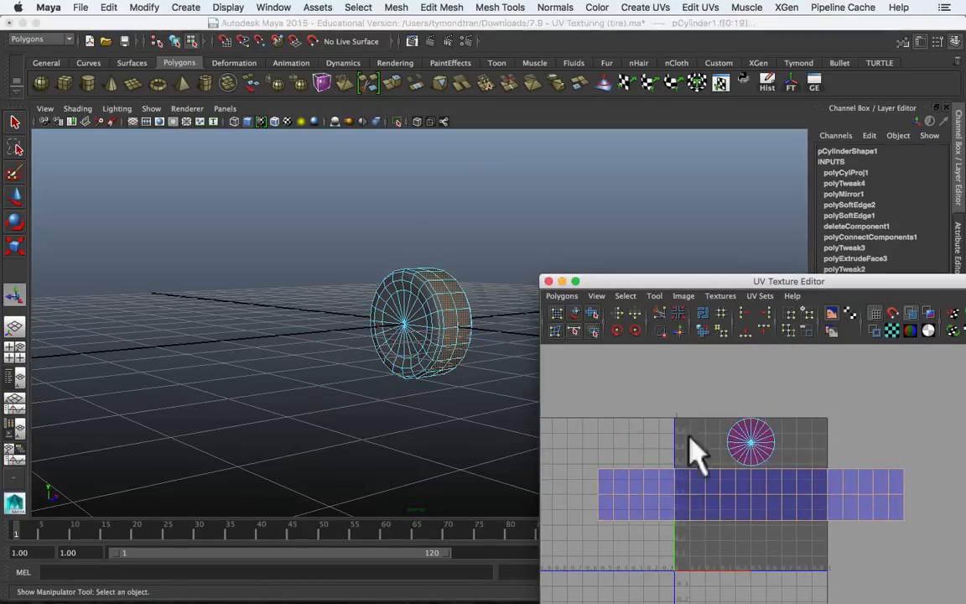
left_click(759, 444)
left_click(729, 501)
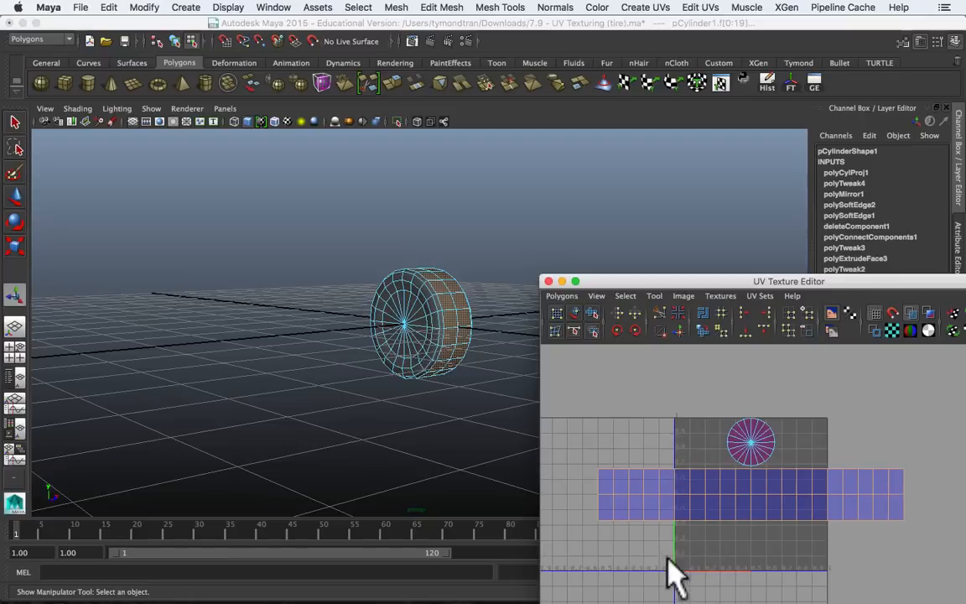
Step: Open the Layout UVs options, reset them to defaults and set the layout objects to Per object (overlapping)
left_click(561, 297)
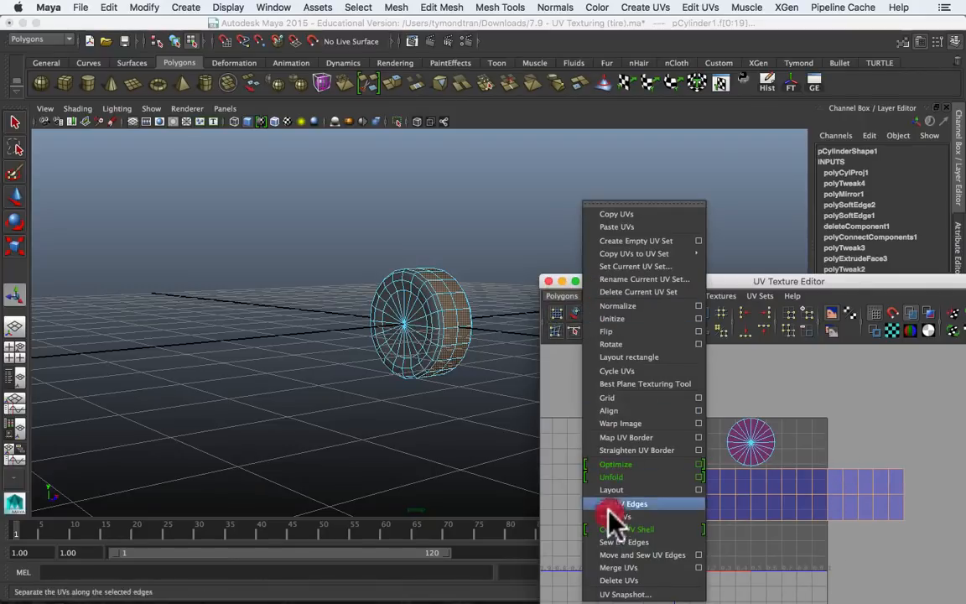
left_click(700, 490)
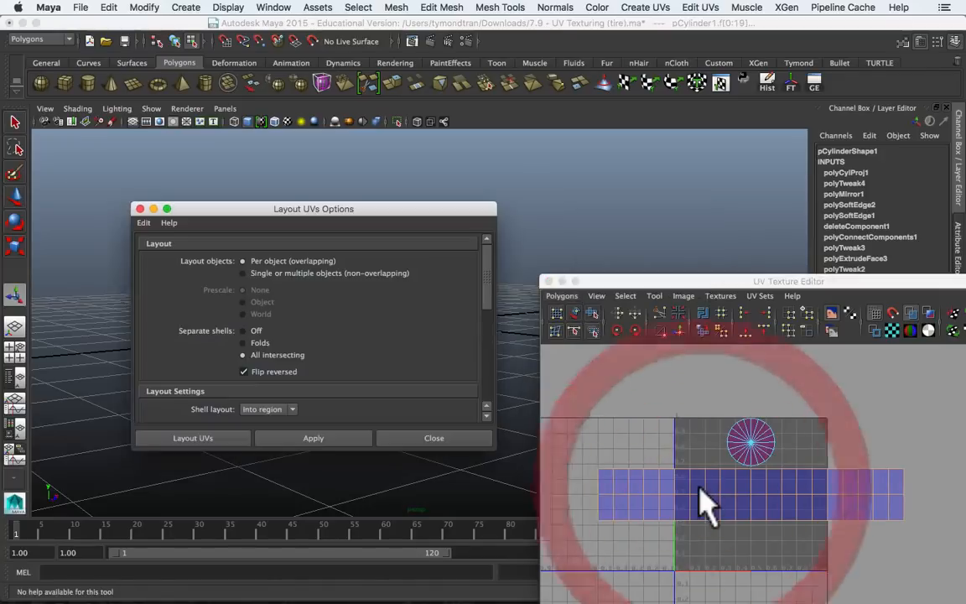
left_click(146, 223)
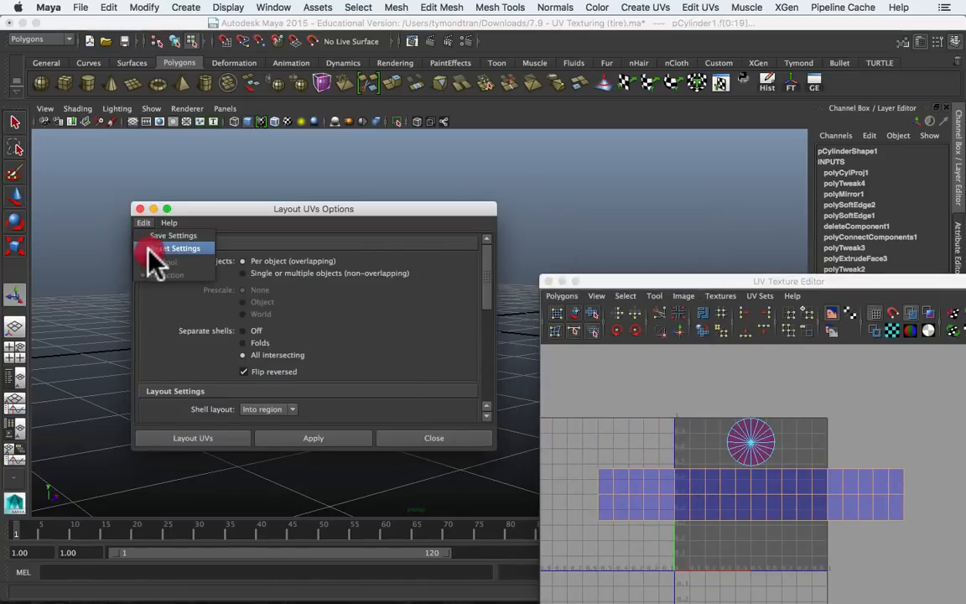
left_click(150, 250)
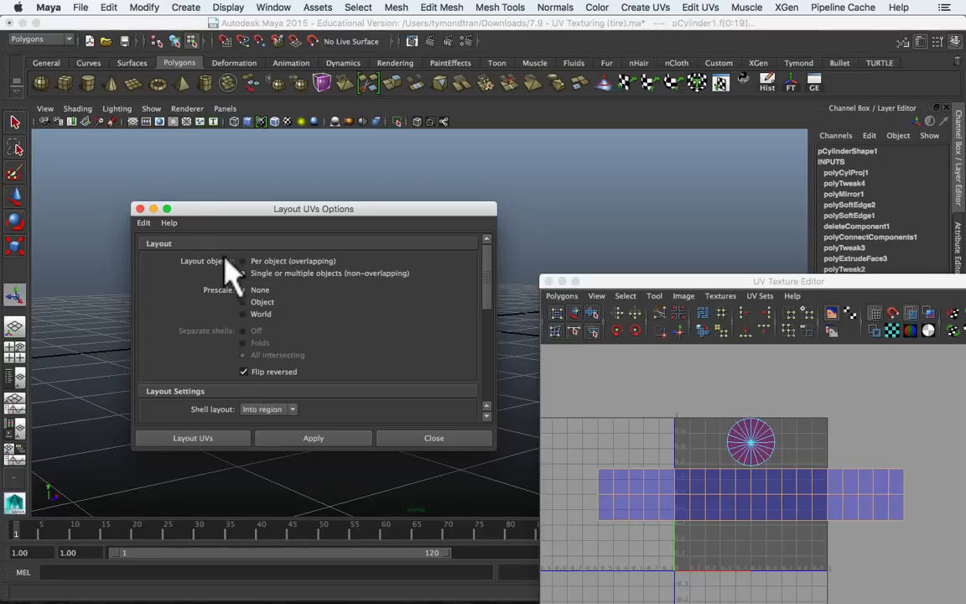
left_click(275, 259)
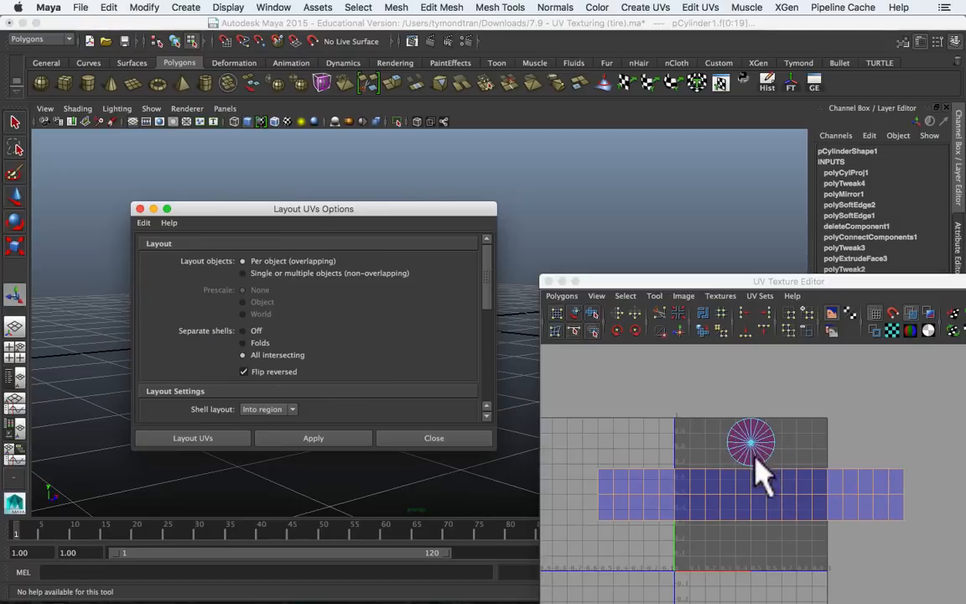
Step: Set the layout's shell rotation to None and lay out the tread's UVs within the 0 to 1 region
left_click(587, 503)
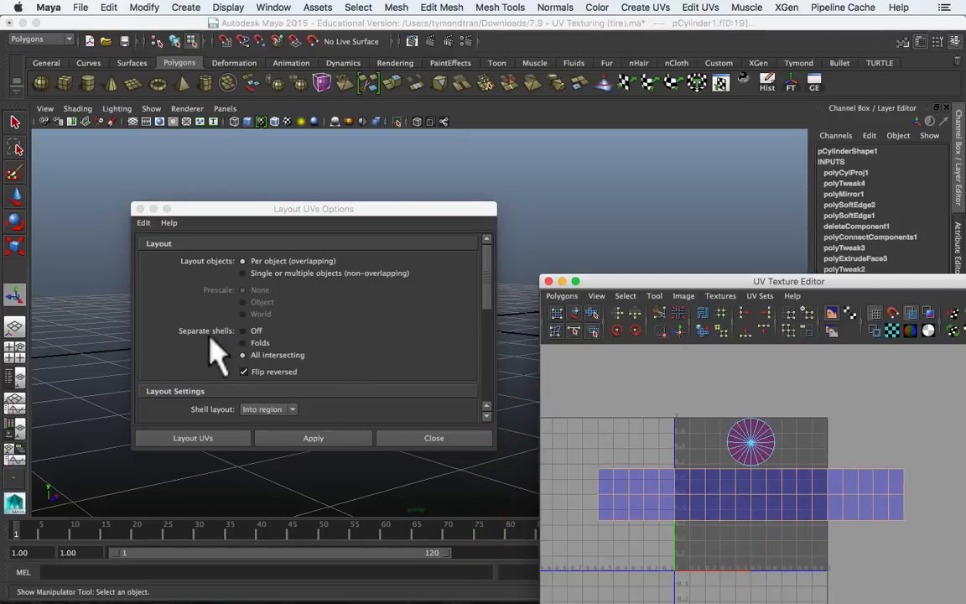
scroll(189, 325, "down", 8)
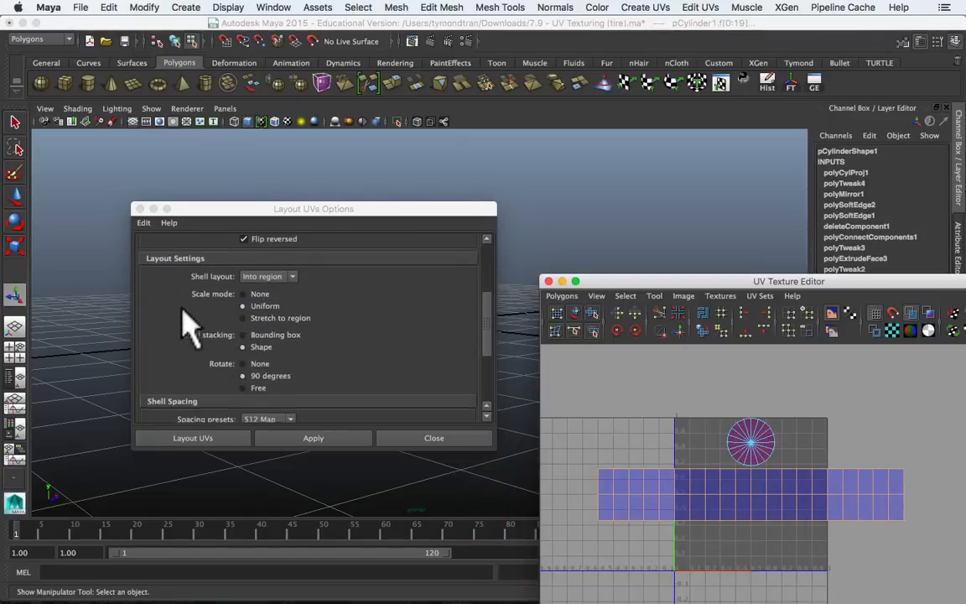
scroll(189, 325, "up", 2)
scroll(191, 321, "down", 1)
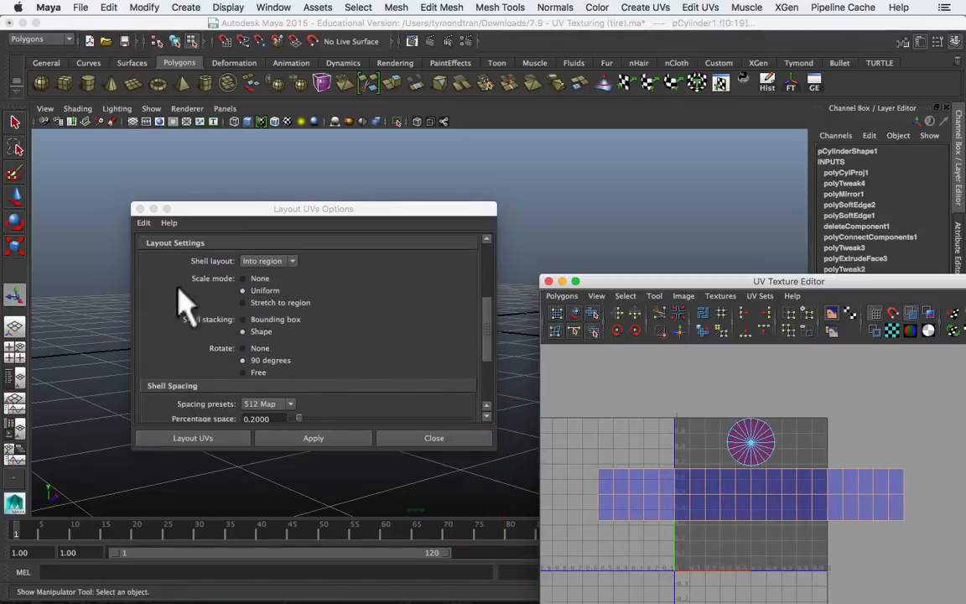
left_click(256, 348)
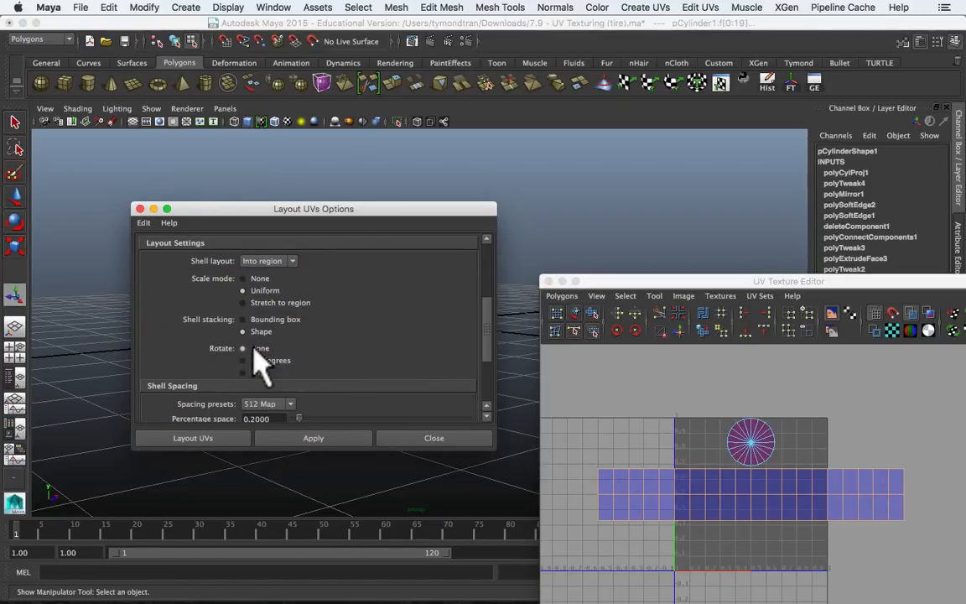
left_click(238, 438)
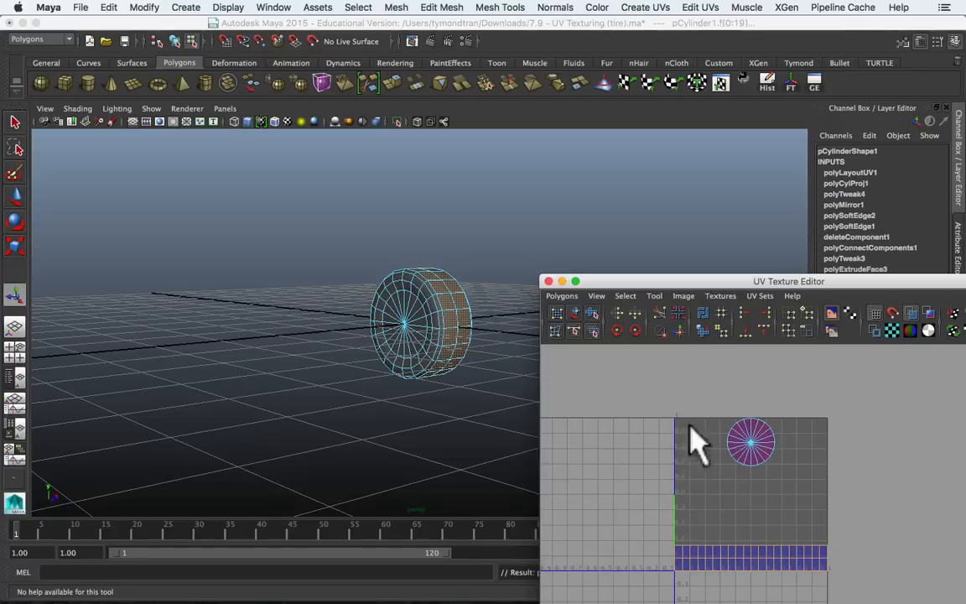
Step: Select the circular sidewall UV shells, frame them, and place the UV Texture Editor higher beside the tire
left_click(754, 442)
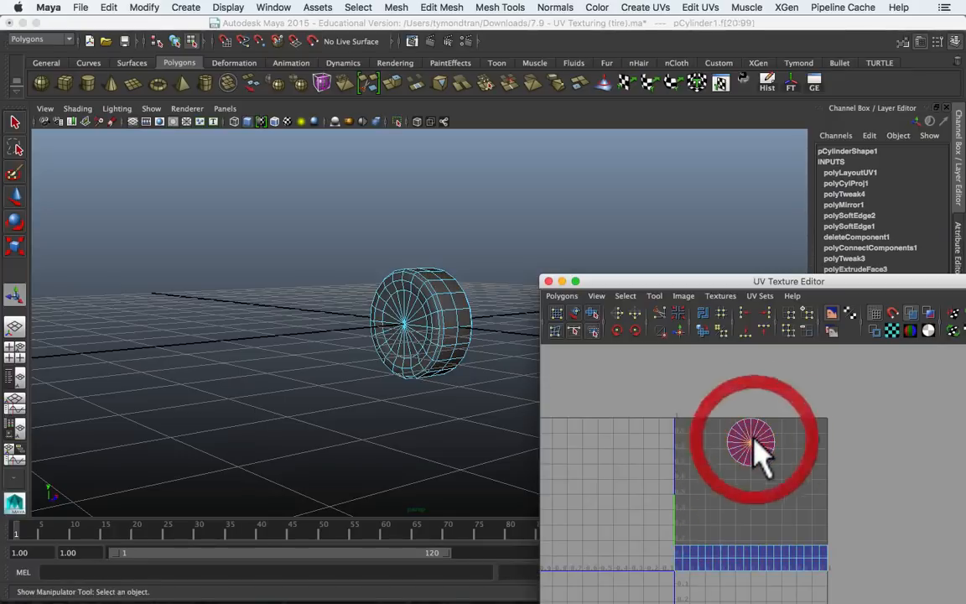
key("f")
left_click_drag(798, 285, 798, 163)
left_click_drag(401, 367, 281, 333, "alt")
scroll(399, 304, "up", 8)
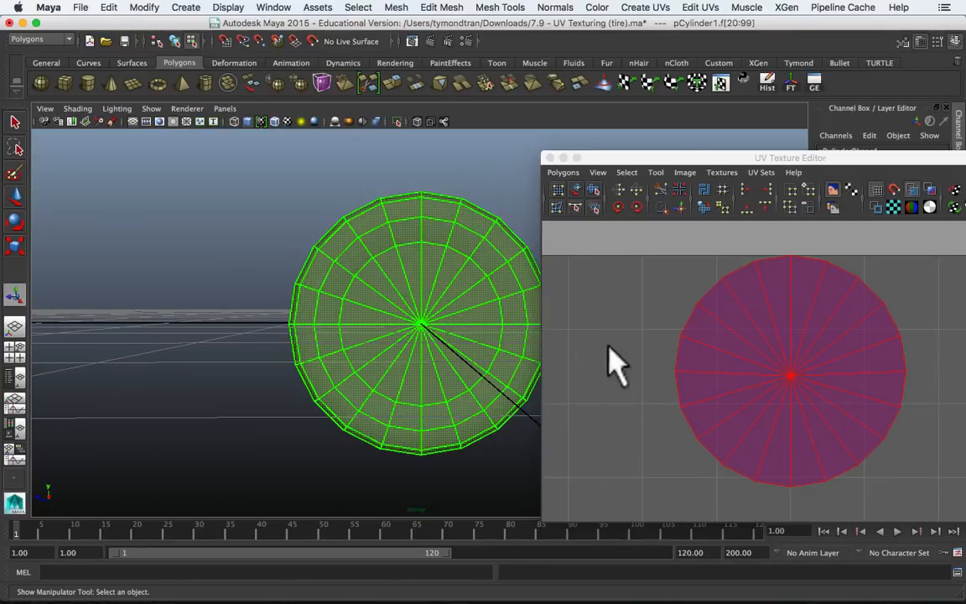
Step: Compare the tire's two sidewalls with their circular UV shells and clear the selection
left_click_drag(471, 324, 460, 327, "alt")
left_click_drag(668, 283, 817, 452)
left_click_drag(460, 326, 502, 356, "alt")
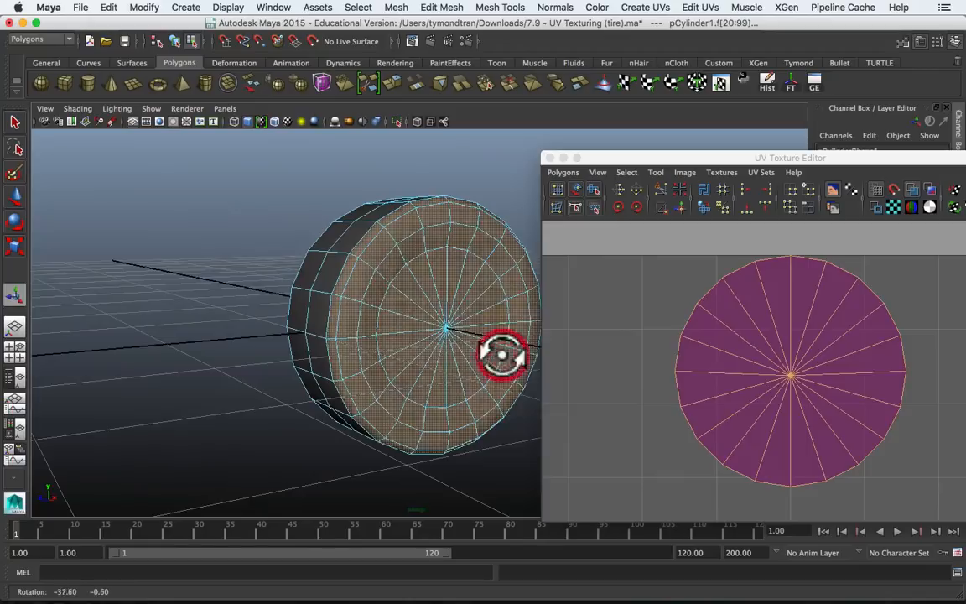
left_click(513, 7)
left_click(633, 6)
left_click_drag(365, 222, 442, 228, "alt")
left_click(246, 244)
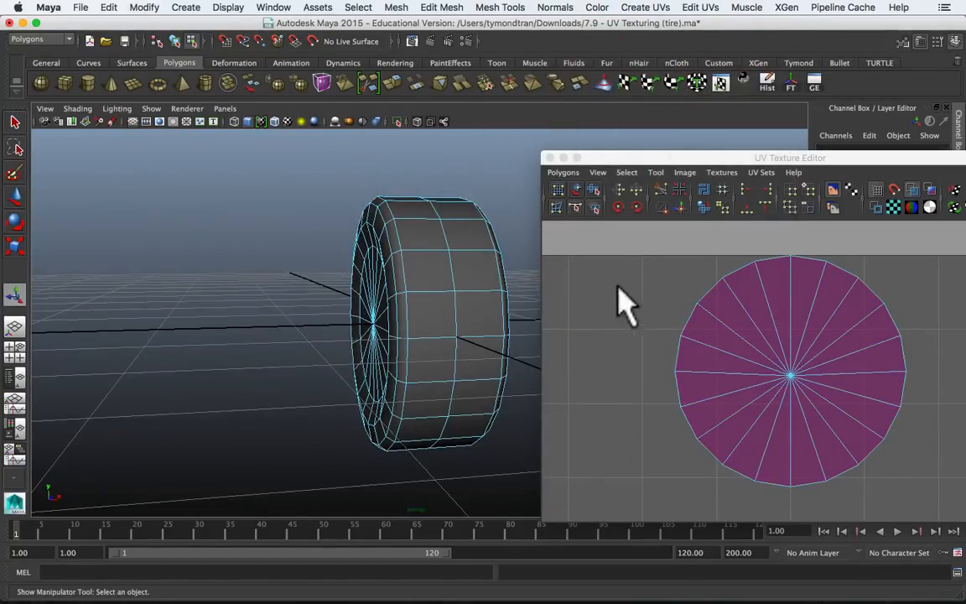
Step: Reselect the faces of both sidewalls through their UV shells and apply Planar Mapping to them
left_click_drag(607, 286, 833, 434)
right_click_drag(772, 309, 722, 281)
left_click_drag(599, 296, 812, 431)
left_click_drag(425, 339, 378, 317, "alt")
left_click(780, 400)
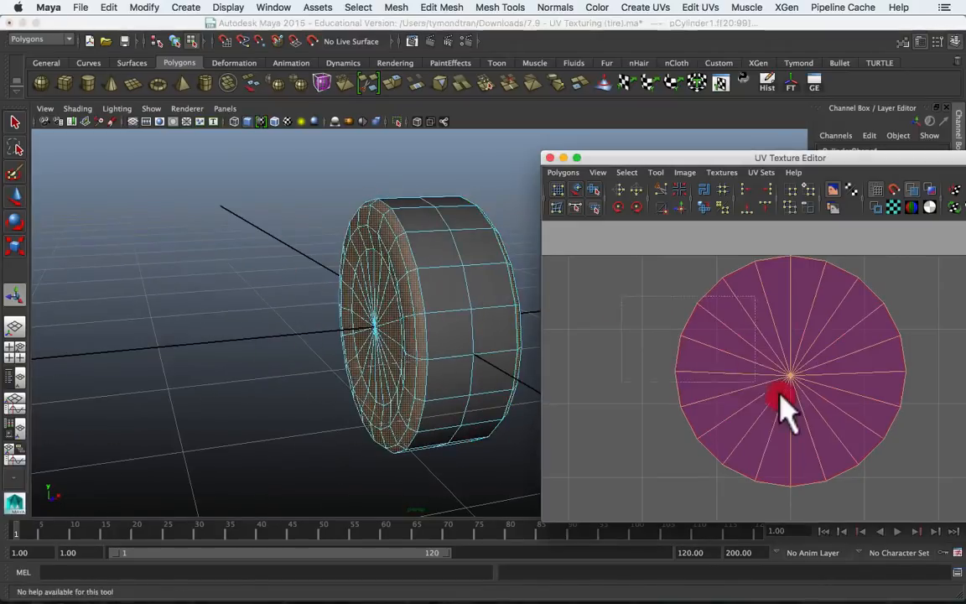
left_click(647, 7)
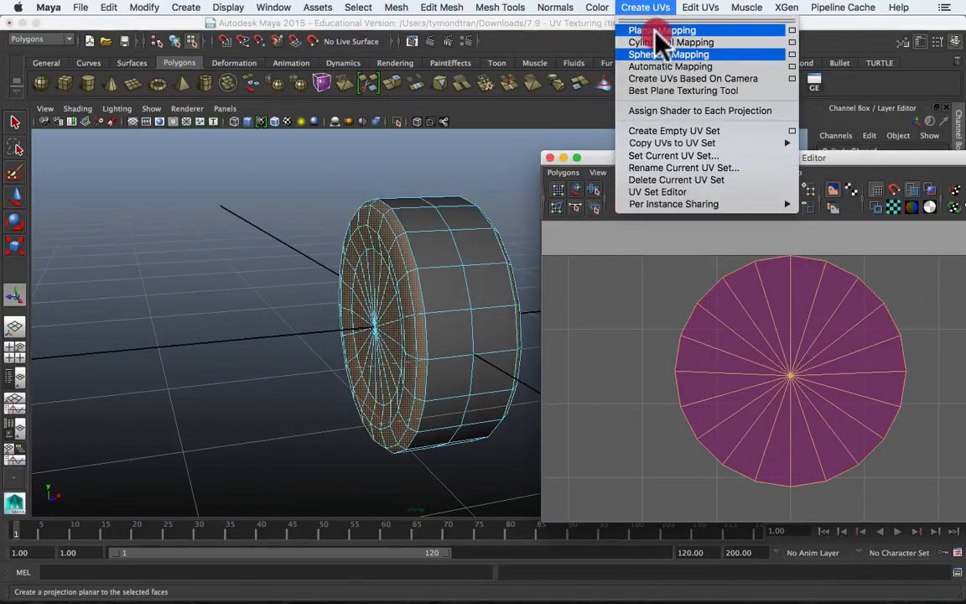
left_click(657, 34)
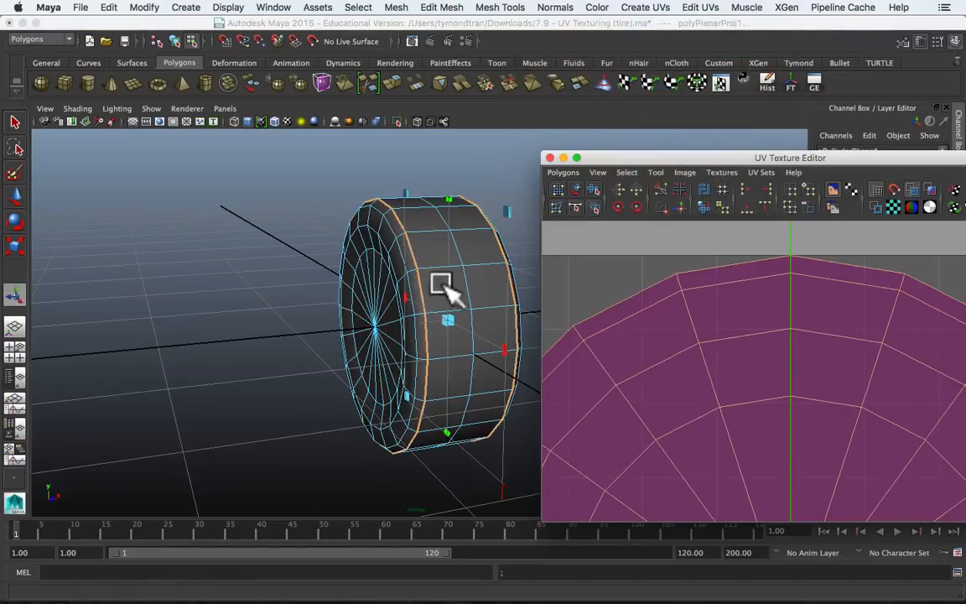
left_click_drag(453, 286, 322, 299, "alt")
scroll(324, 299, "down", 3)
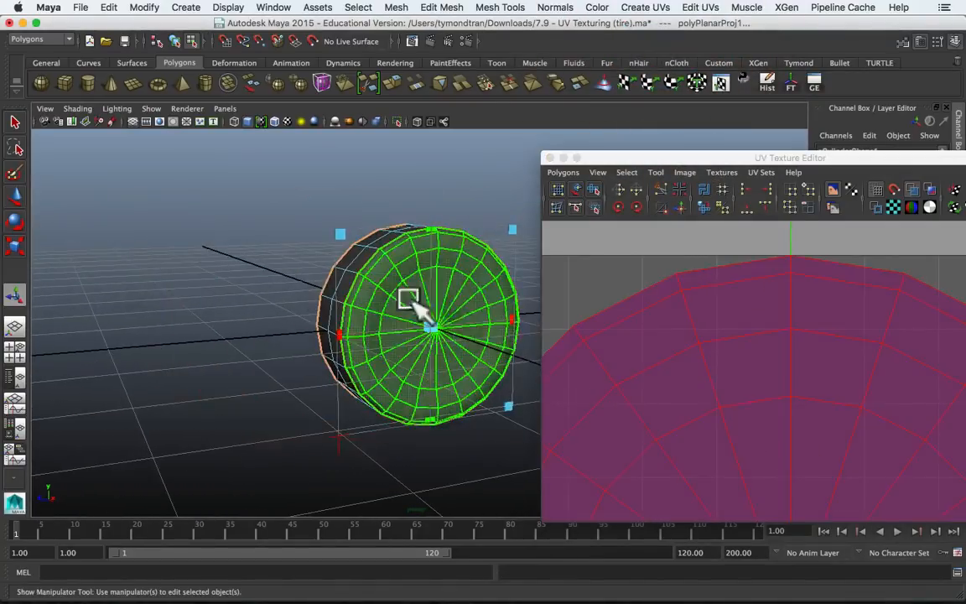
left_click_drag(441, 309, 399, 345, "alt")
key("t")
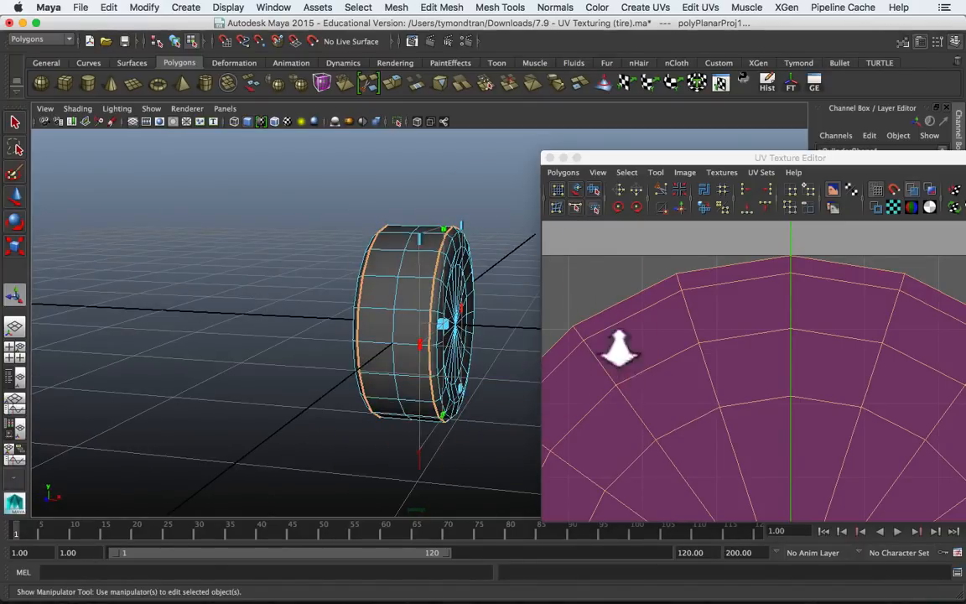
Step: Scale the planar-mapped sidewall shells down uniformly and raise them clear of the tread strip, inside the UV square
scroll(618, 345, "down", 7)
scroll(618, 345, "up", 2)
key("f")
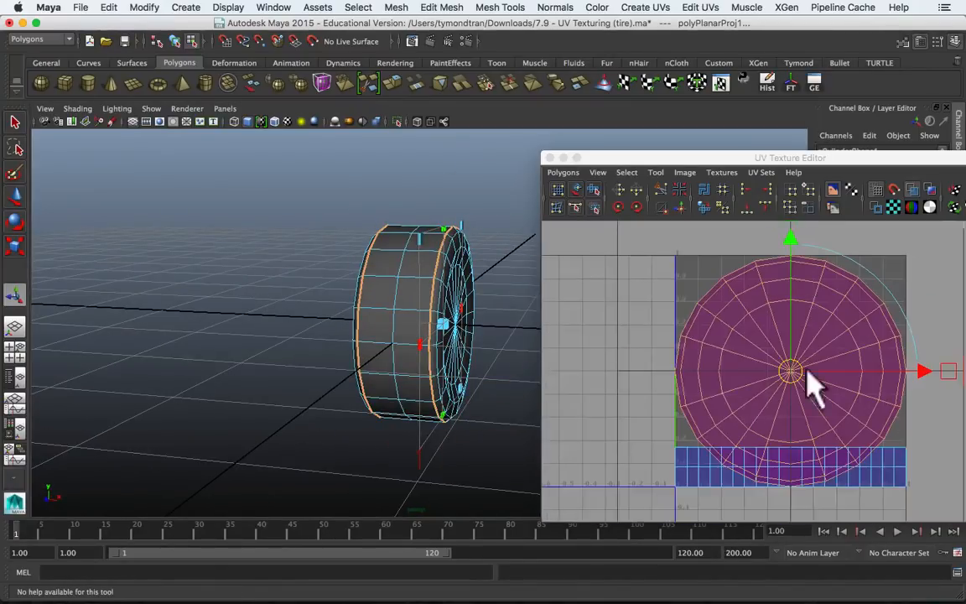
key("r")
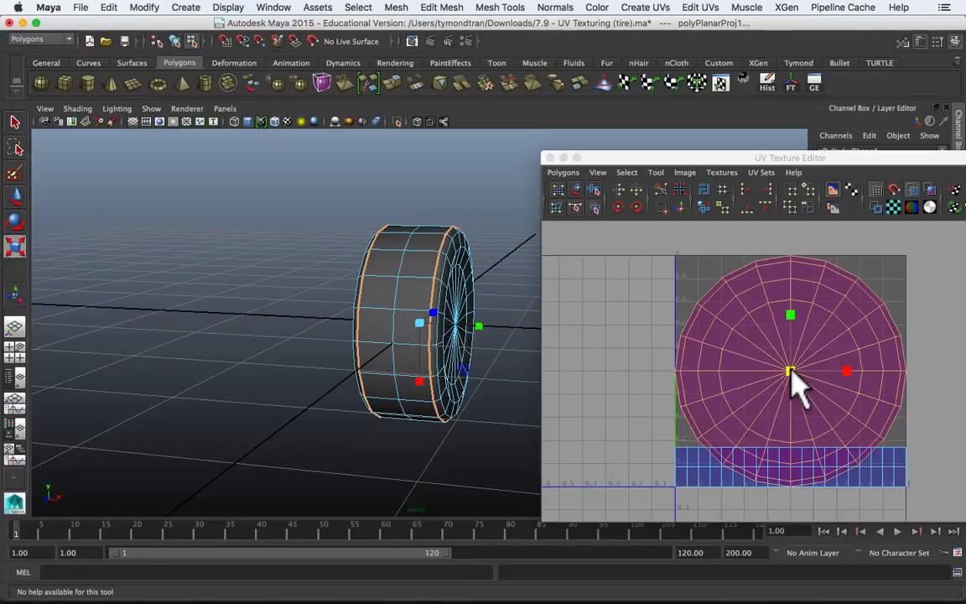
mouse_move(792, 376)
left_mouse_down()
mouse_move(783, 373)
mouse_move(766, 397)
mouse_move(748, 383)
mouse_move(820, 372)
mouse_move(772, 379)
mouse_move(791, 374)
left_mouse_up()
key("ctrl+z")
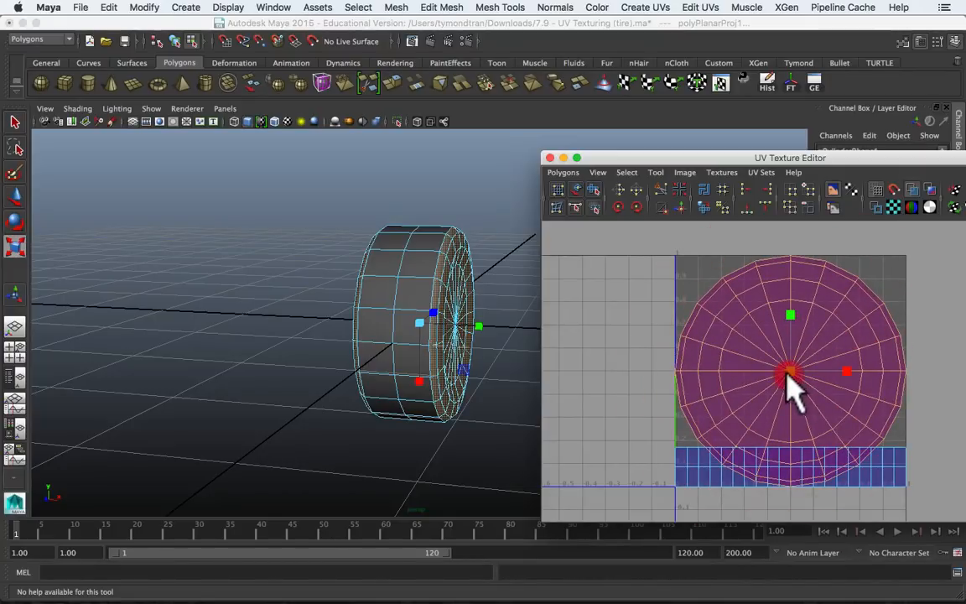
left_click_drag(789, 374, 791, 340)
key("w")
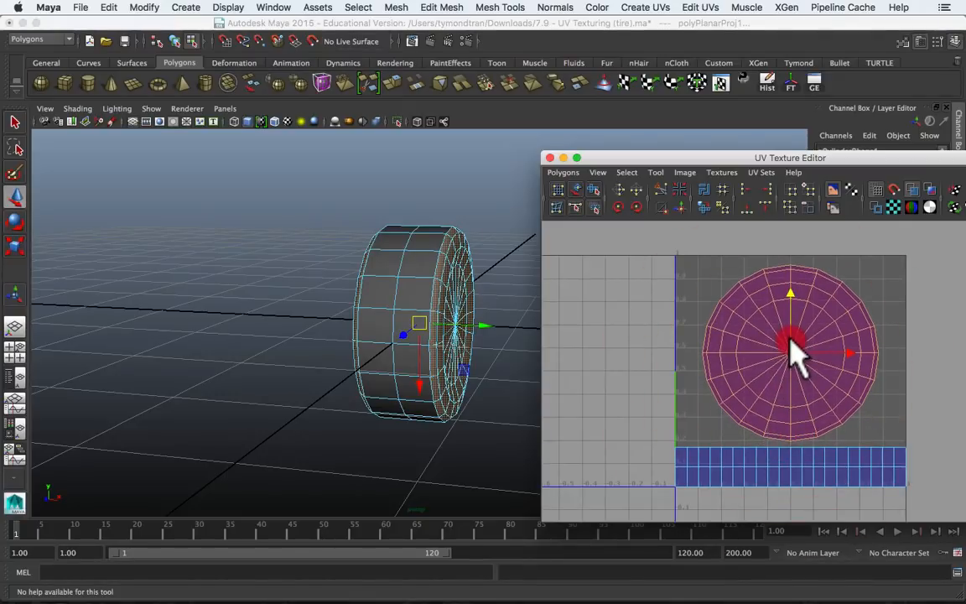
left_click(880, 369)
Step: Move one of the stacked sidewall shells sideways out of the UV square to inspect it, and undo the move
right_click_drag(411, 348, 451, 275)
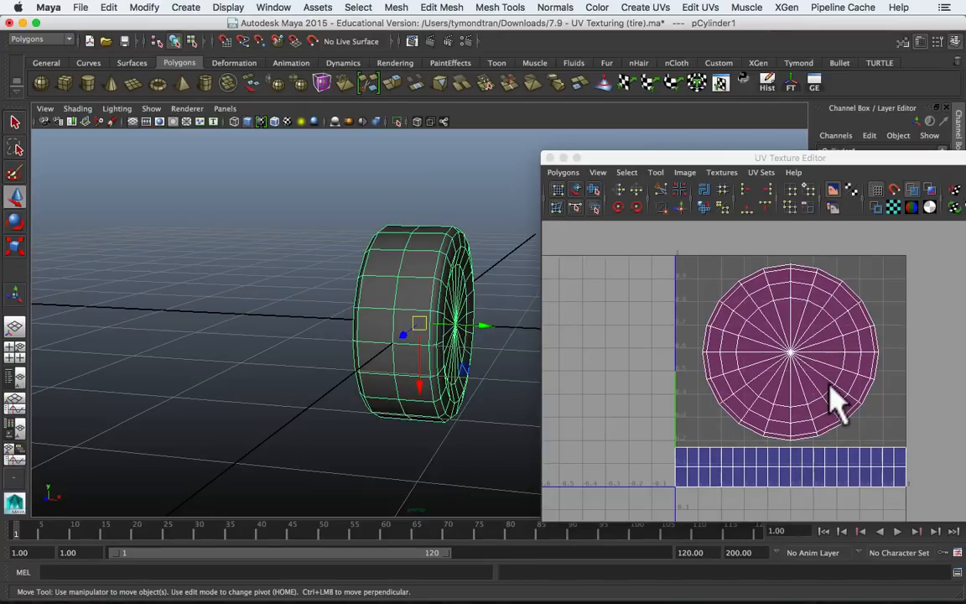
right_click_drag(830, 386, 787, 367)
left_click(789, 352)
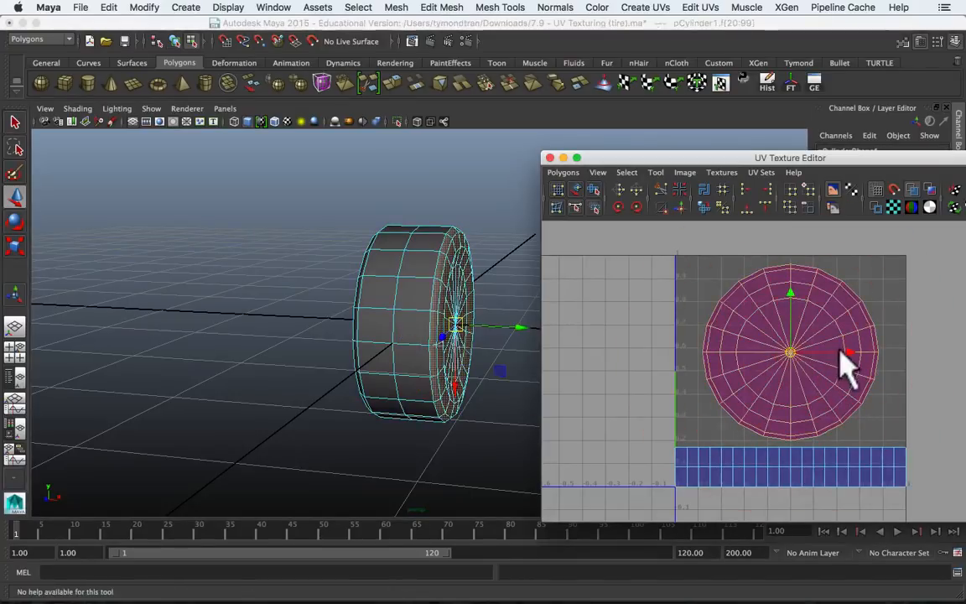
left_click_drag(843, 354, 664, 360)
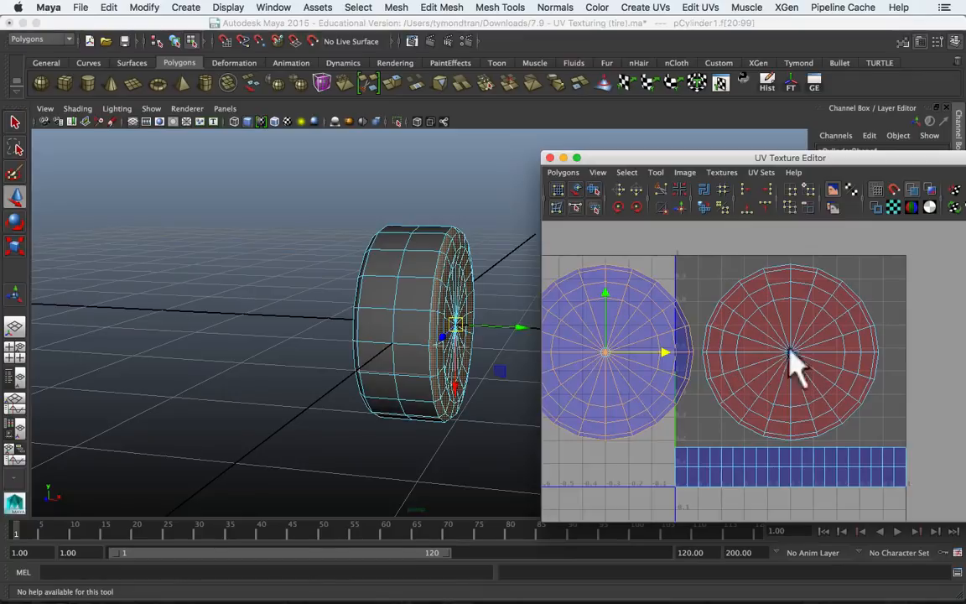
left_click_drag(470, 335, 374, 341, "alt")
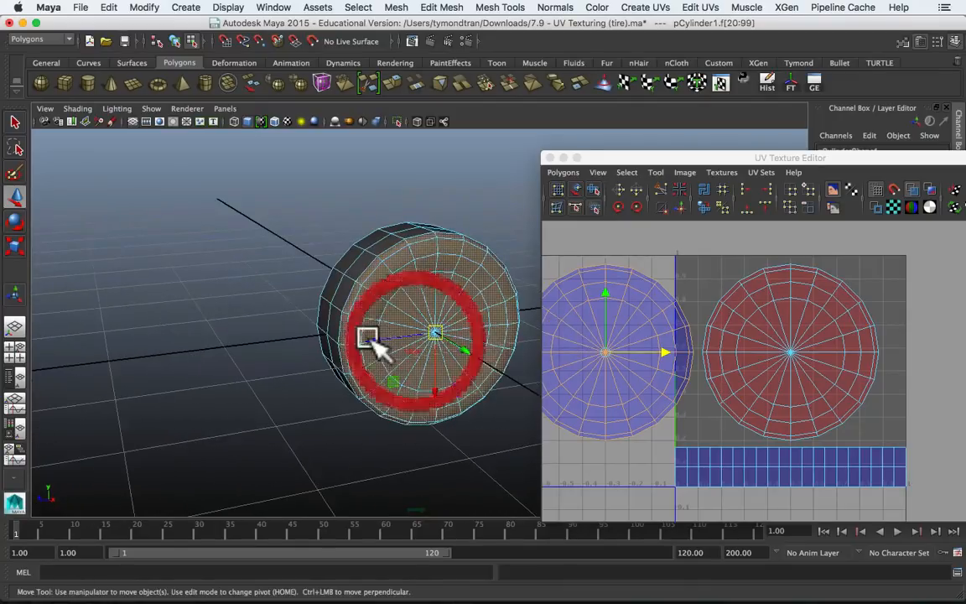
key("super+z")
left_click(657, 367)
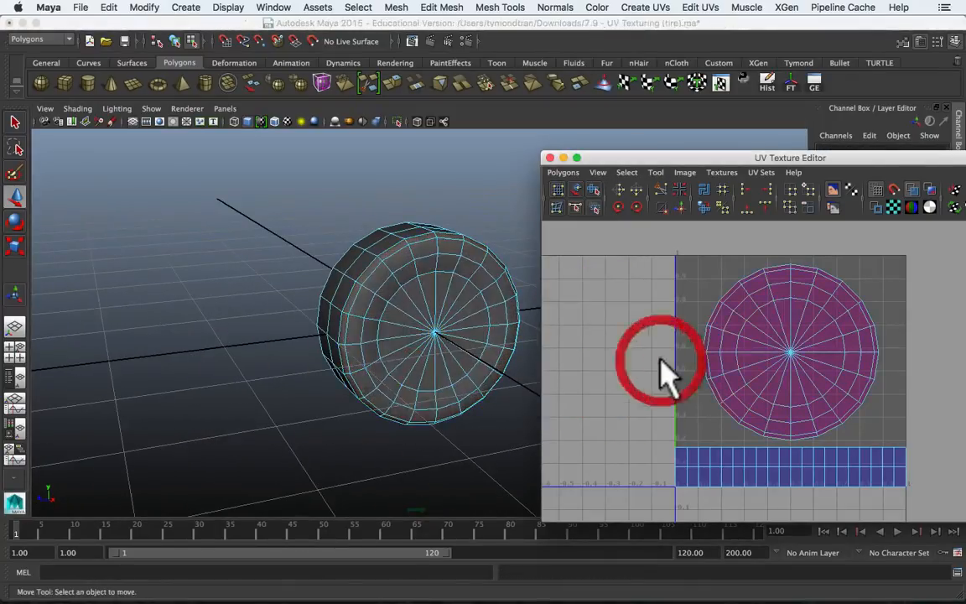
Step: Return to object mode, select the whole tire and open the UV Snapshot settings
left_click_drag(312, 351, 696, 384, "alt")
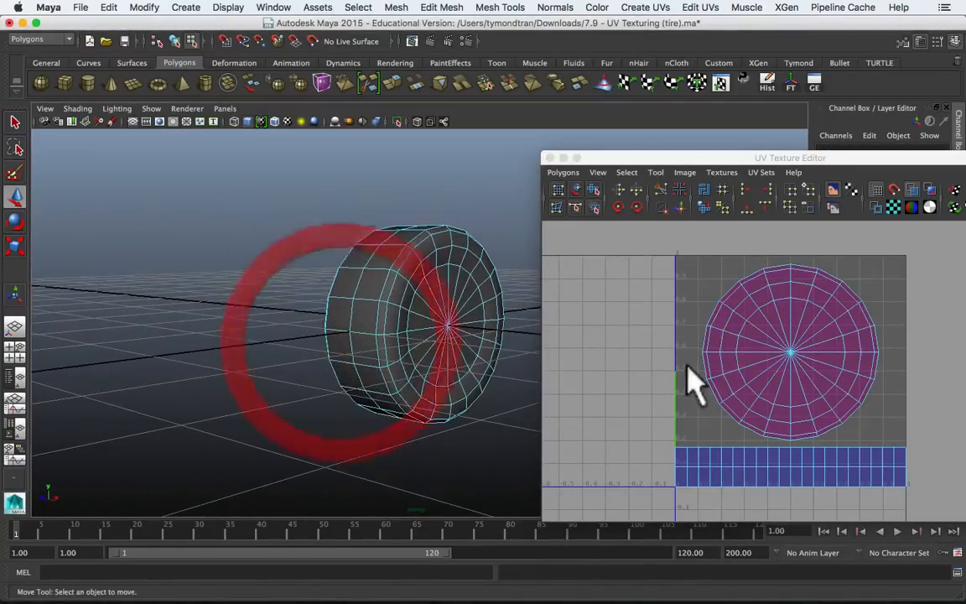
right_click(394, 302)
left_click(479, 224)
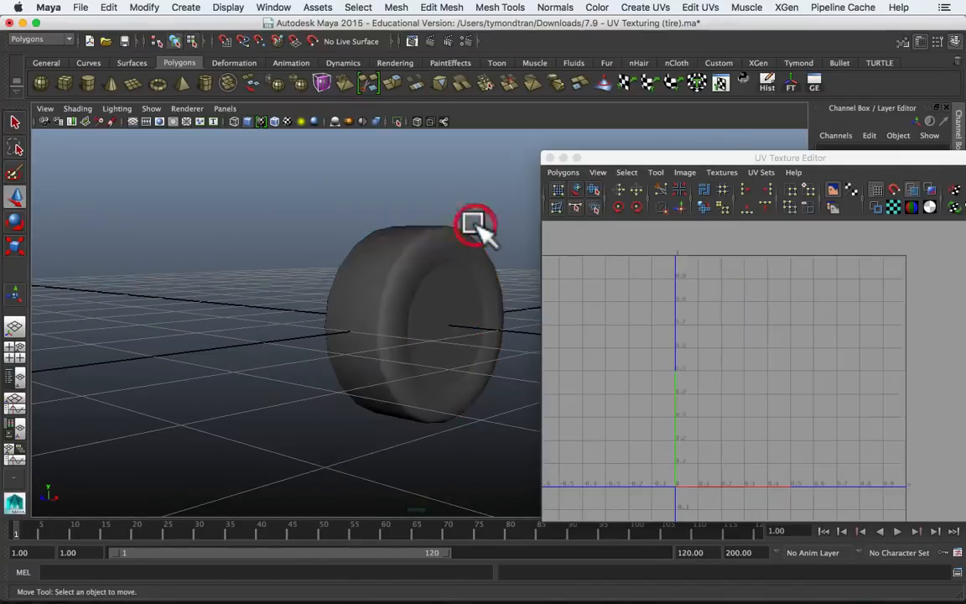
left_click(431, 314)
left_click(563, 172)
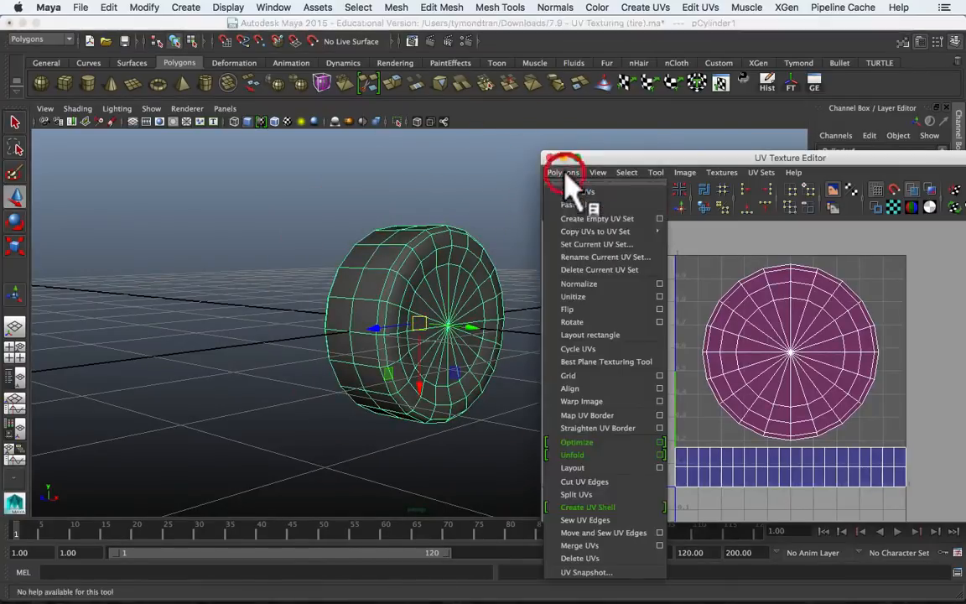
left_click(590, 572)
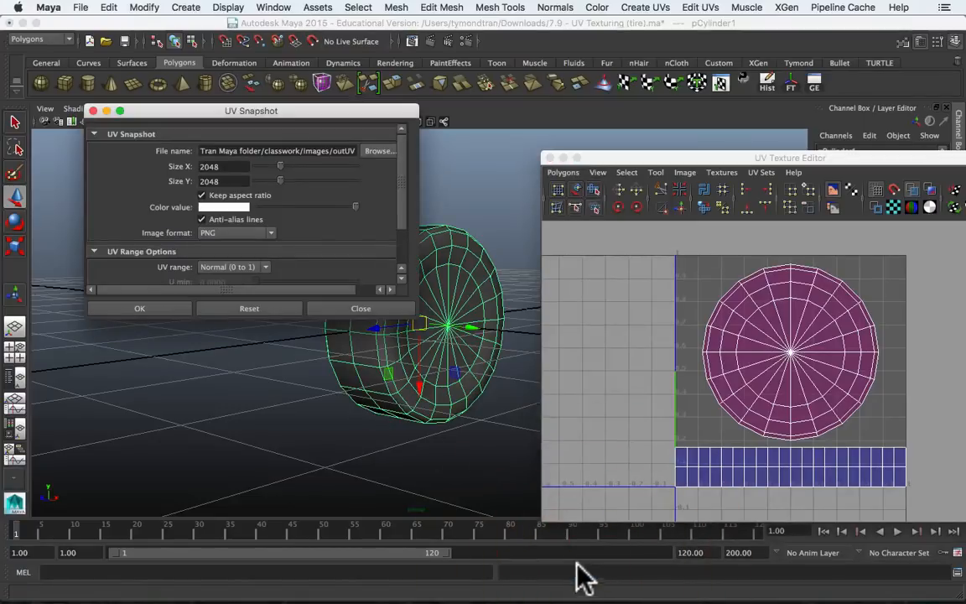
Step: Name the UV snapshot file TireUV and open its Size X value for editing
double_click(333, 151)
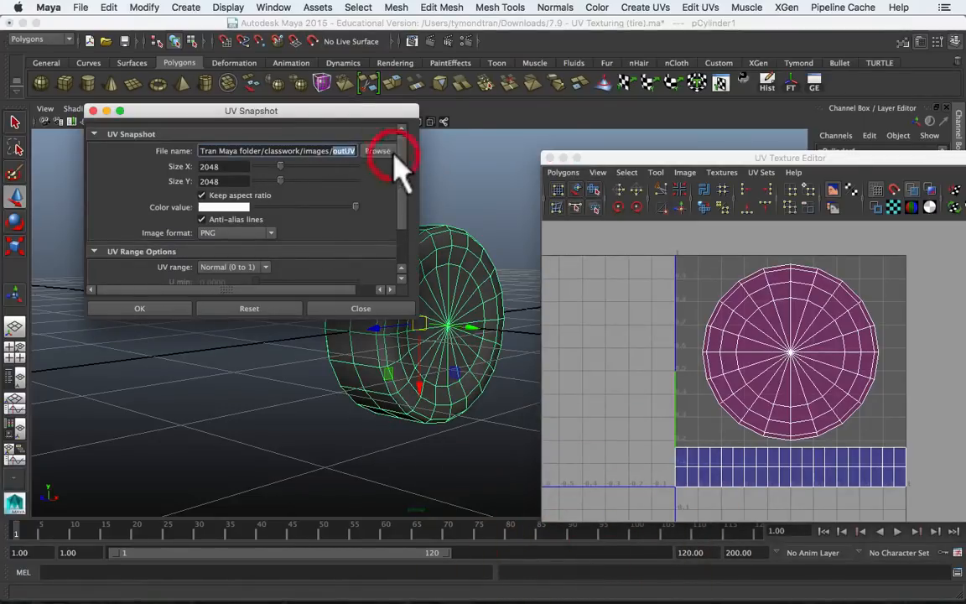
left_click(334, 151)
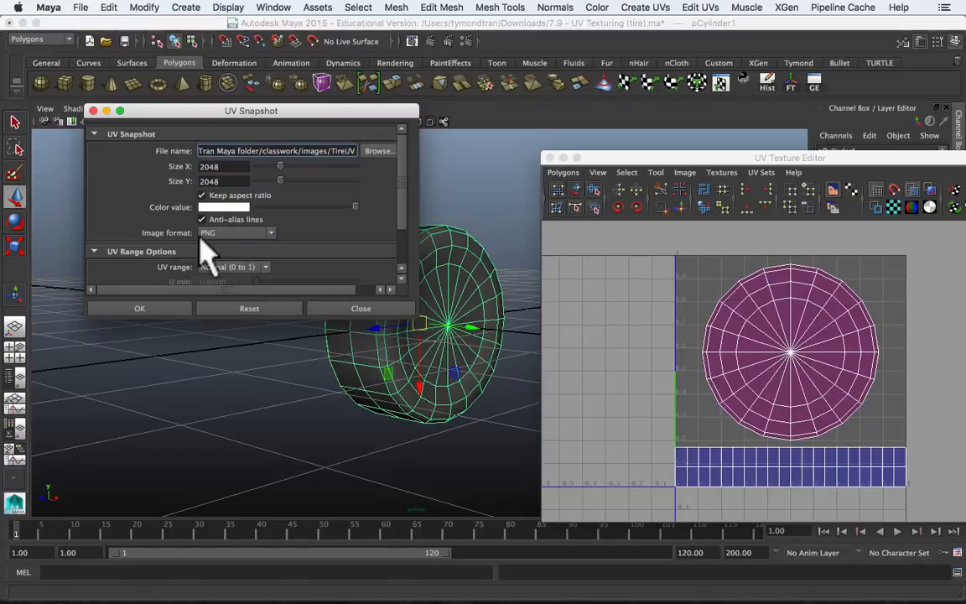
scroll(226, 193, "down", 1)
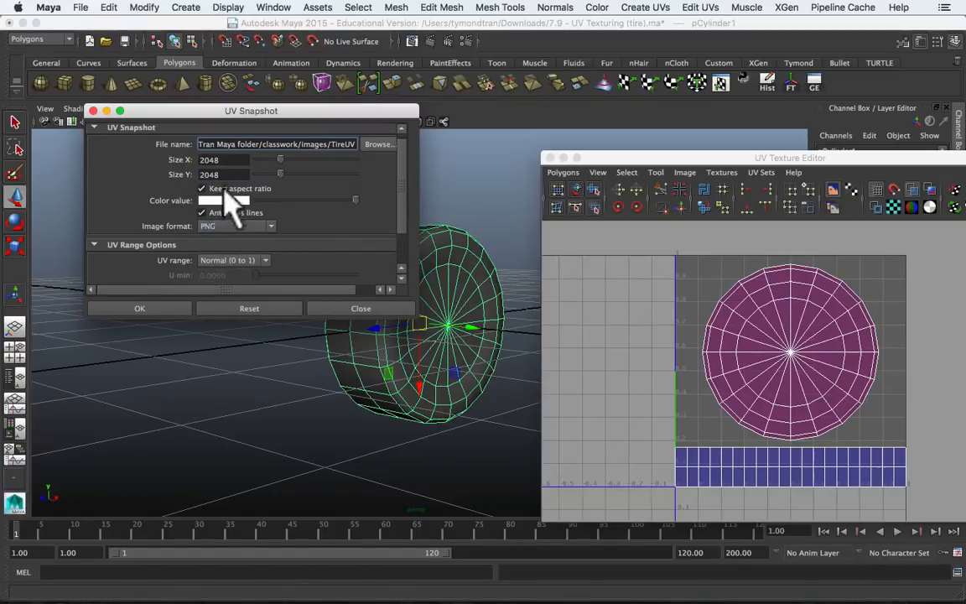
double_click(210, 160)
scroll(238, 167, "up", 1)
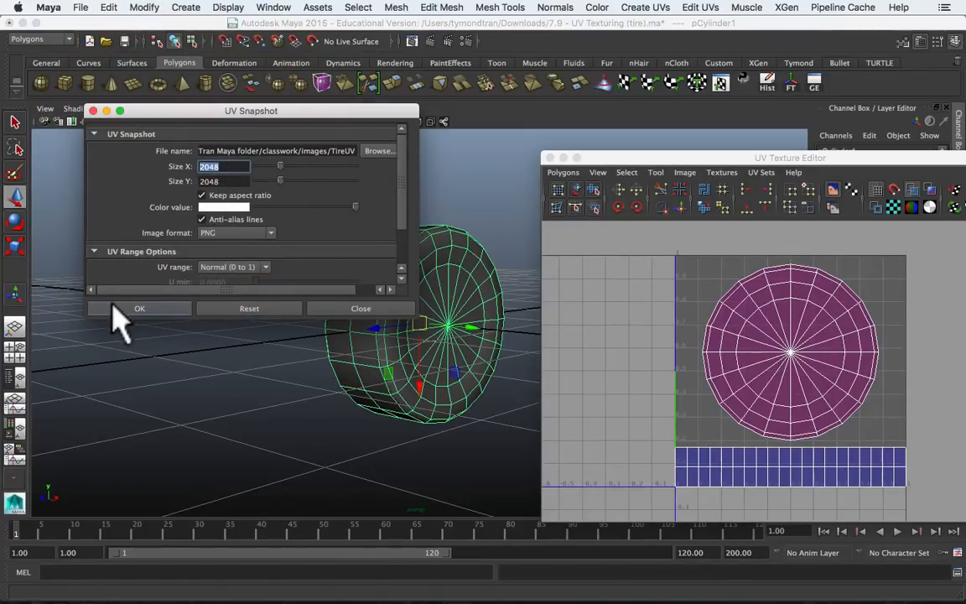
left_click(239, 167)
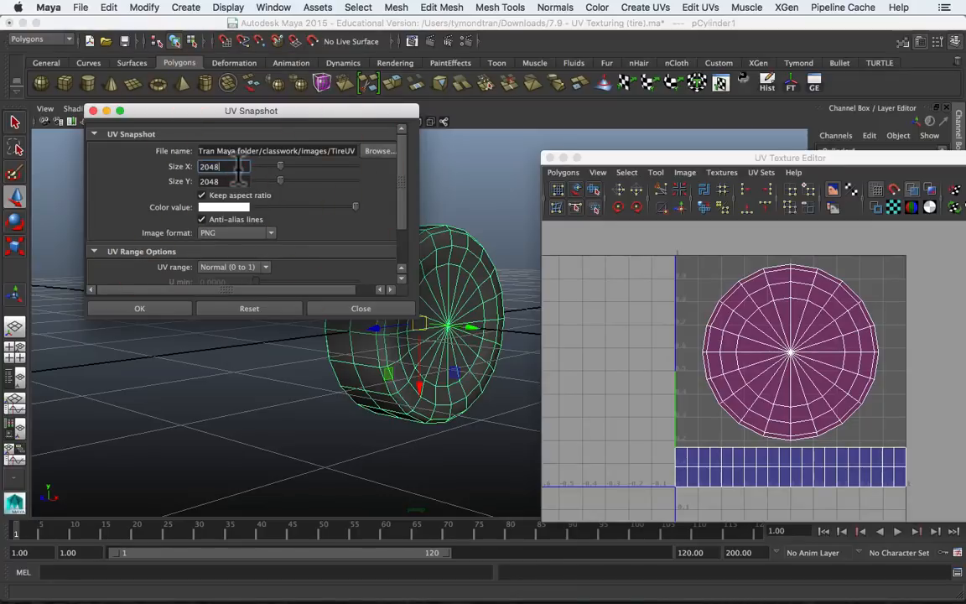